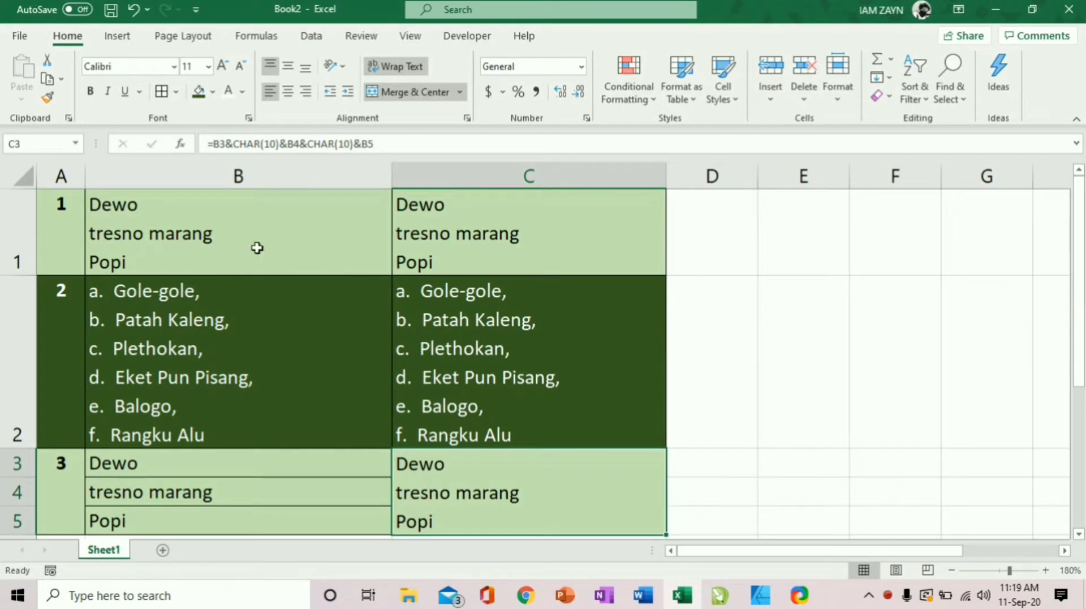
# - Enter =B1 in C1 and =B2 in C2, then check the C2 and C3 cells
pyautogui.click(192, 215)
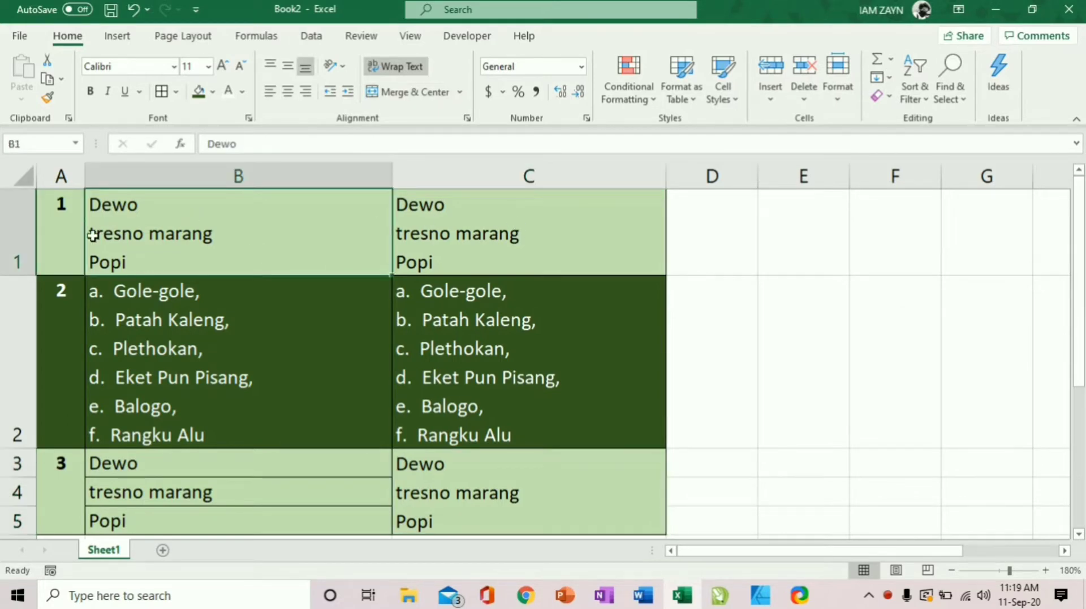
pyautogui.click(492, 221)
pyautogui.write('=B1')
pyautogui.hotkey('ctrl', 'Return')
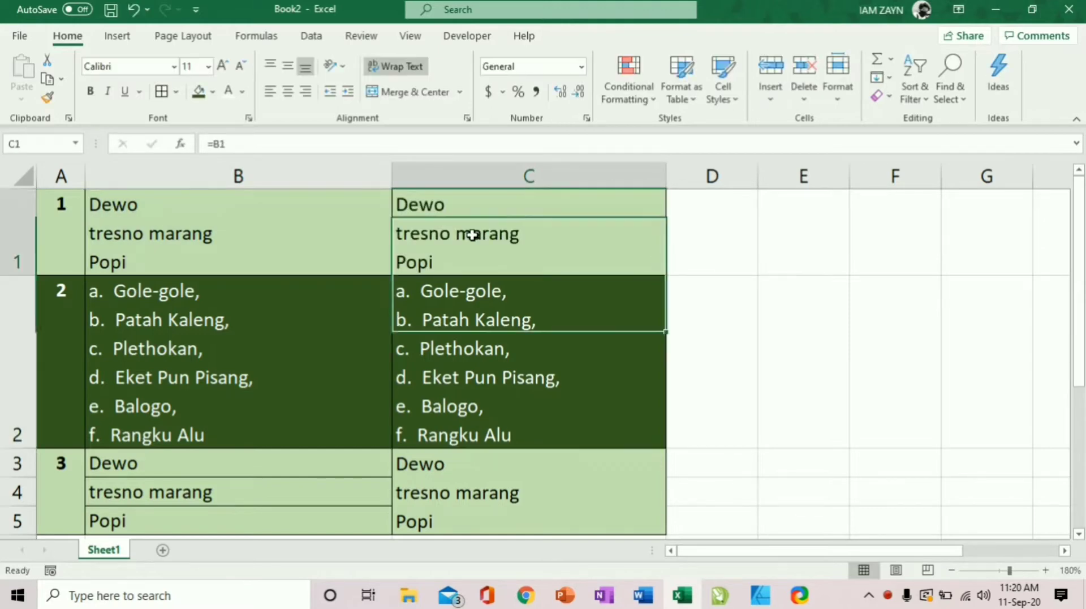
pyautogui.click(486, 323)
pyautogui.write('=B2')
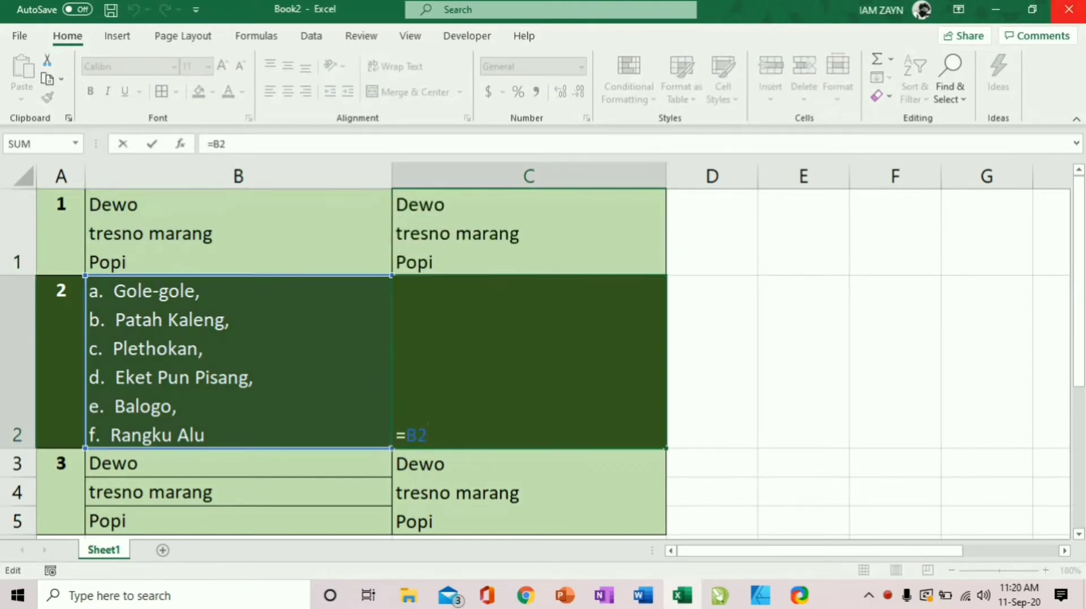
pyautogui.press('Return')
pyautogui.click(529, 343)
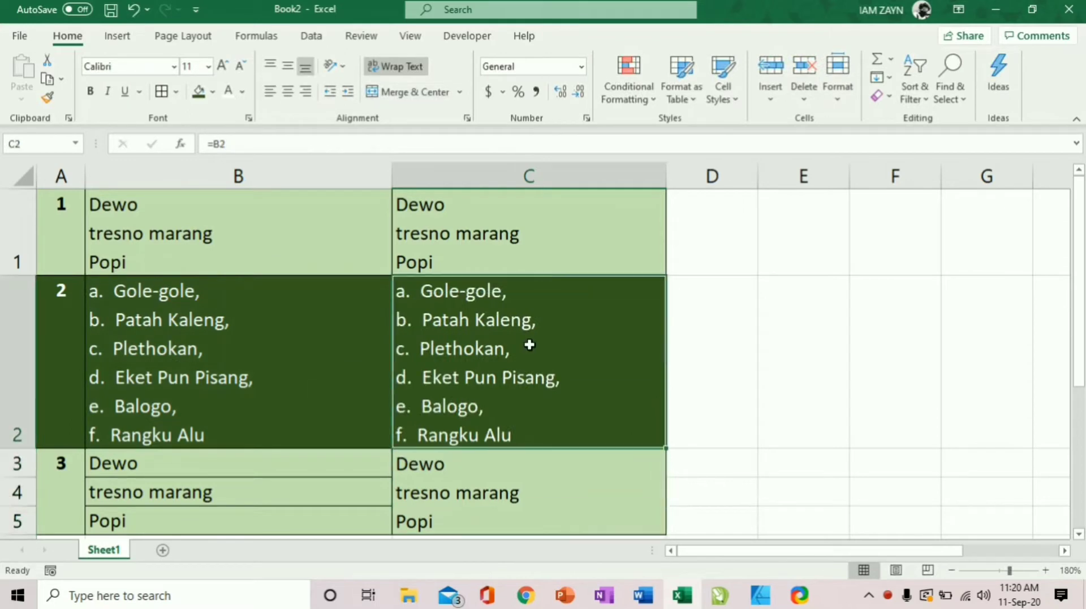
pyautogui.click(462, 478)
pyautogui.click(694, 470)
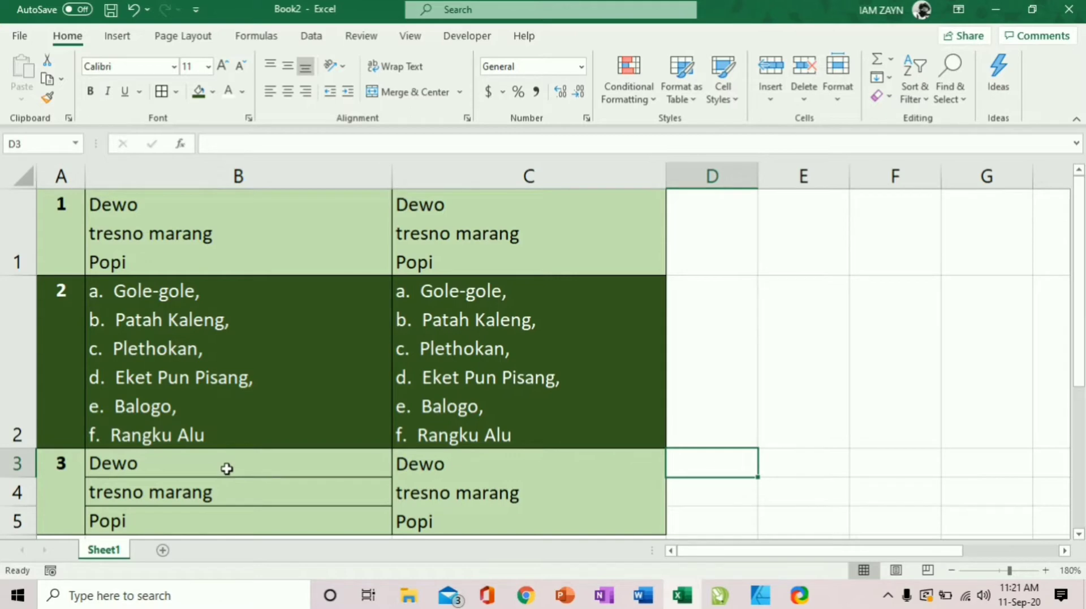
# - Compare B3:B5, then add line breaks in B1 before 'tresno' and 'Popi'
pyautogui.click(227, 469)
pyautogui.click(213, 491)
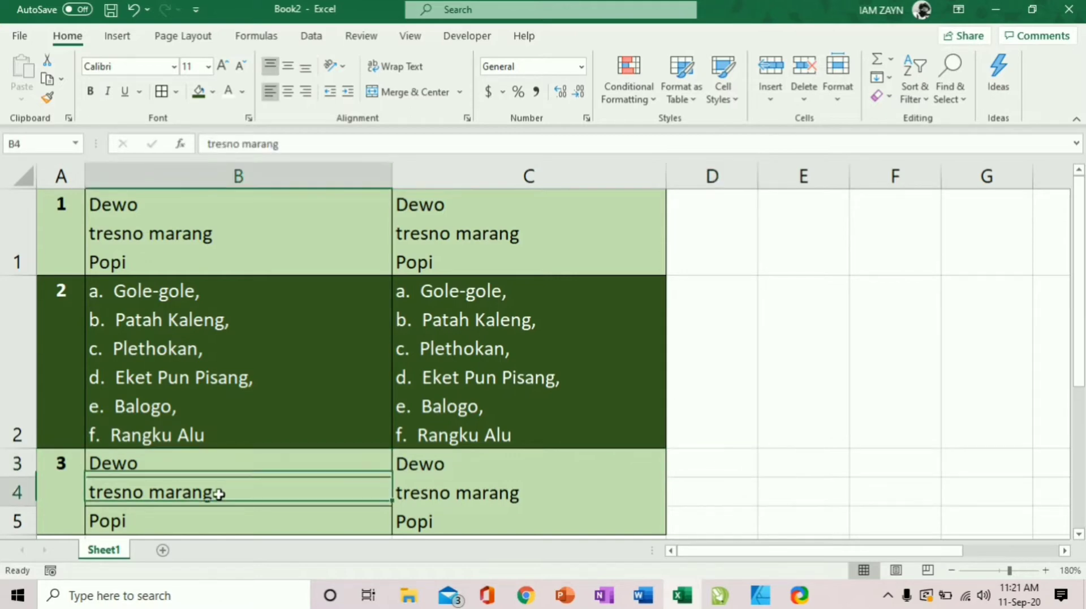
pyautogui.click(214, 518)
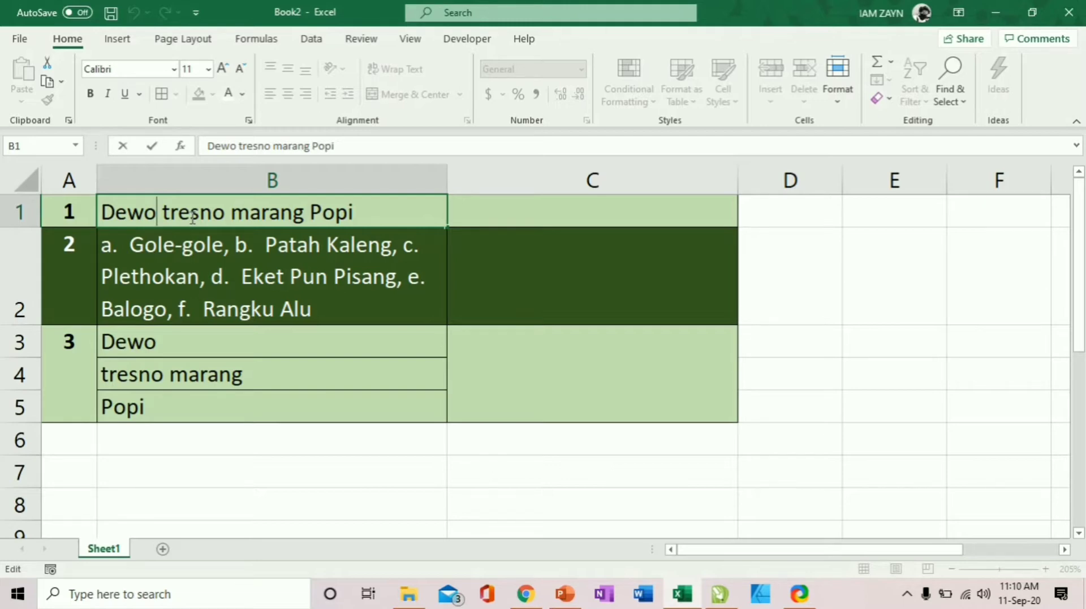
pyautogui.press('Right')
pyautogui.hotkey('alt', 'Return')
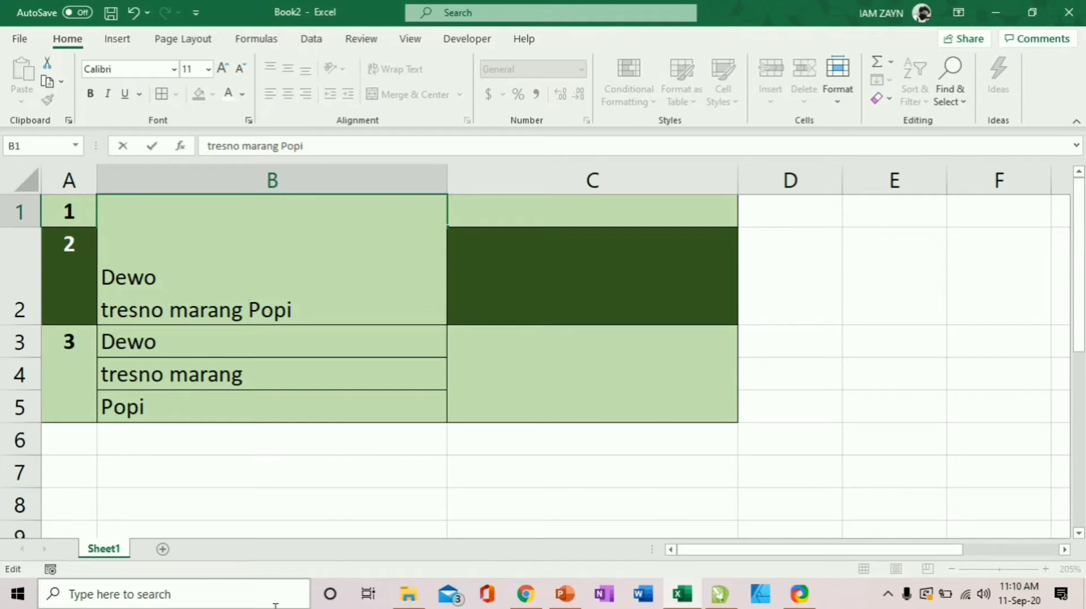
pyautogui.hotkey('alt', 'Return')
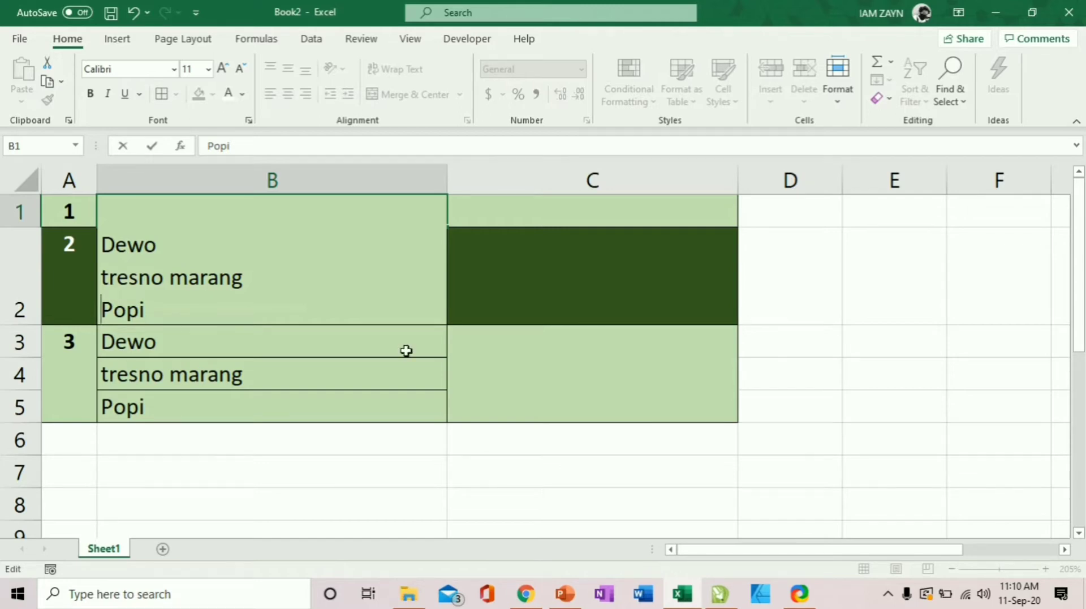
pyautogui.press('Return')
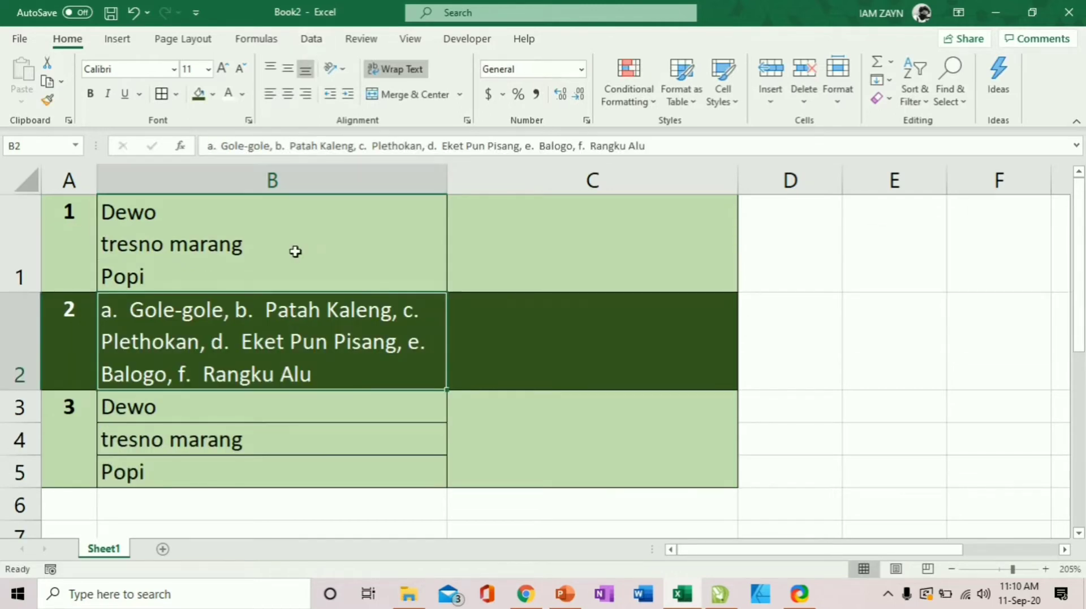
# - Start editing B2 and add line breaks before items b. and c
pyautogui.click(332, 231)
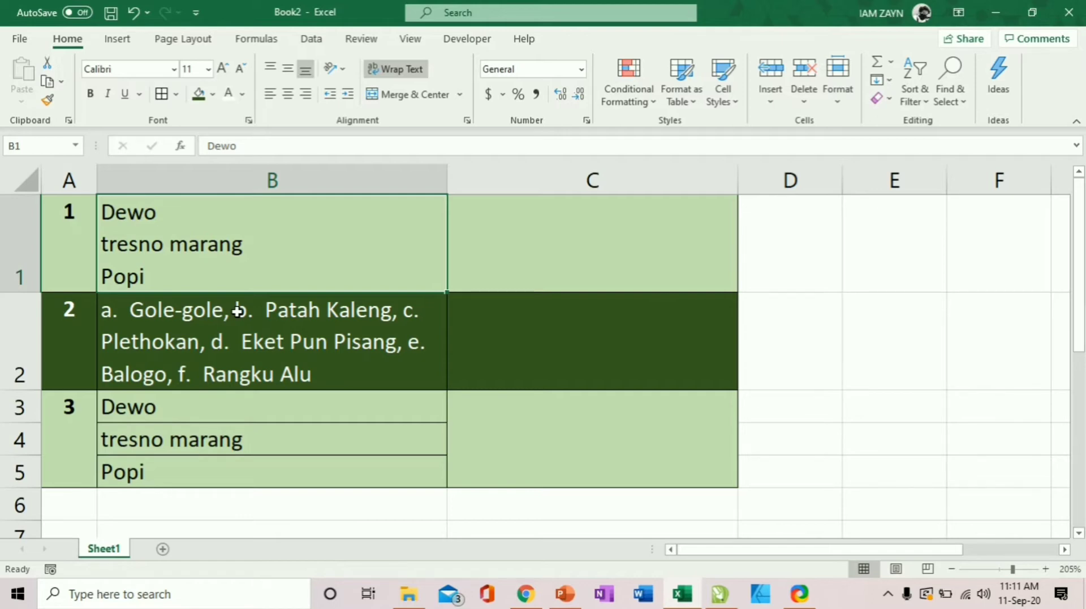
pyautogui.doubleClick(238, 310)
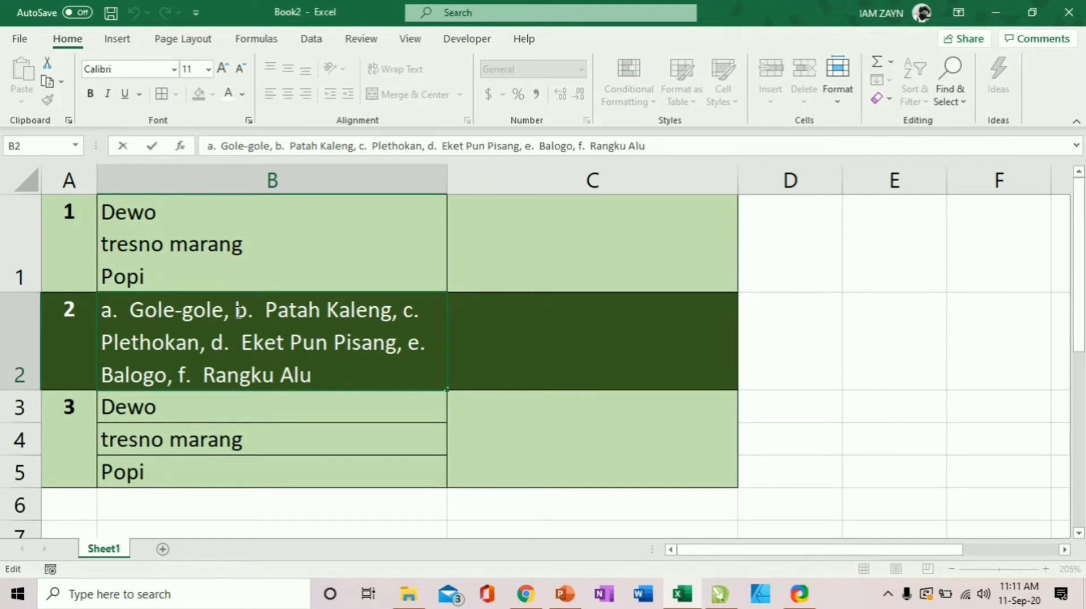
pyautogui.hotkey('shift', 'Return')
pyautogui.doubleClick(236, 310)
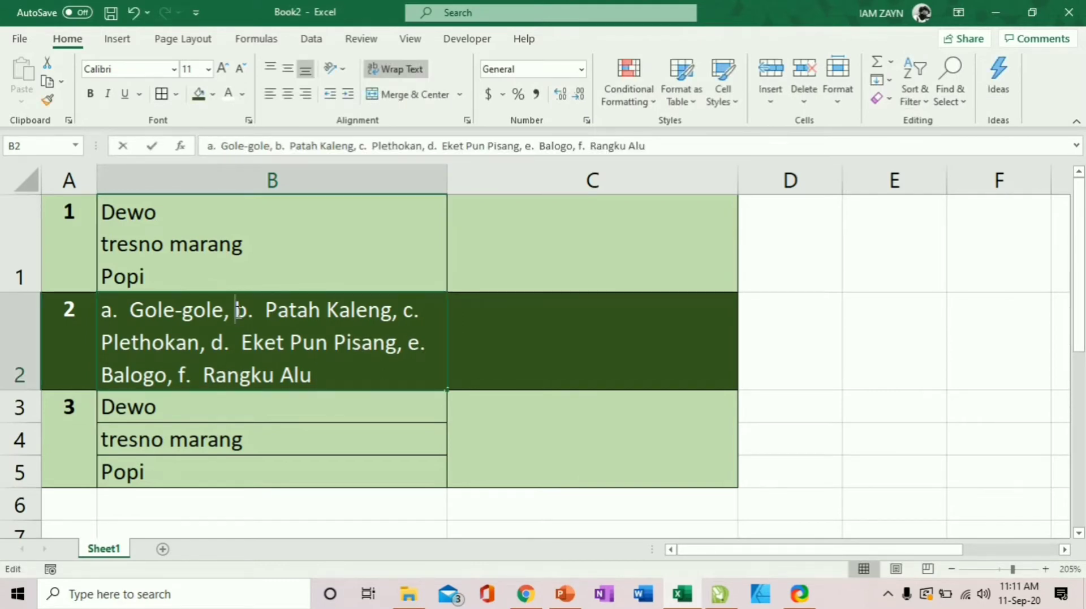
pyautogui.hotkey('alt', 'Return')
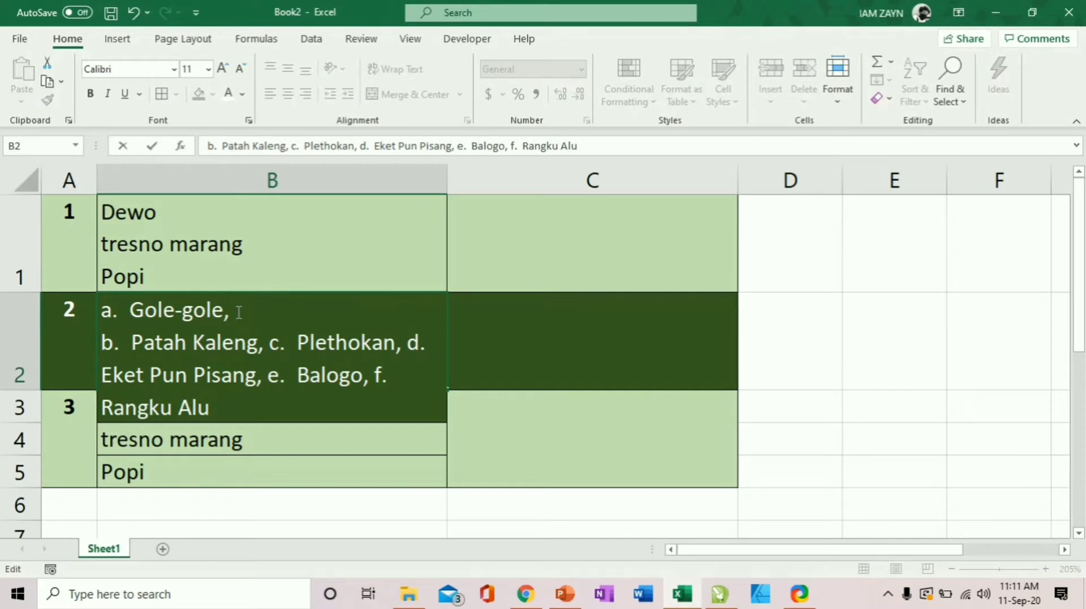
pyautogui.click(271, 343)
pyautogui.hotkey('alt', 'Return')
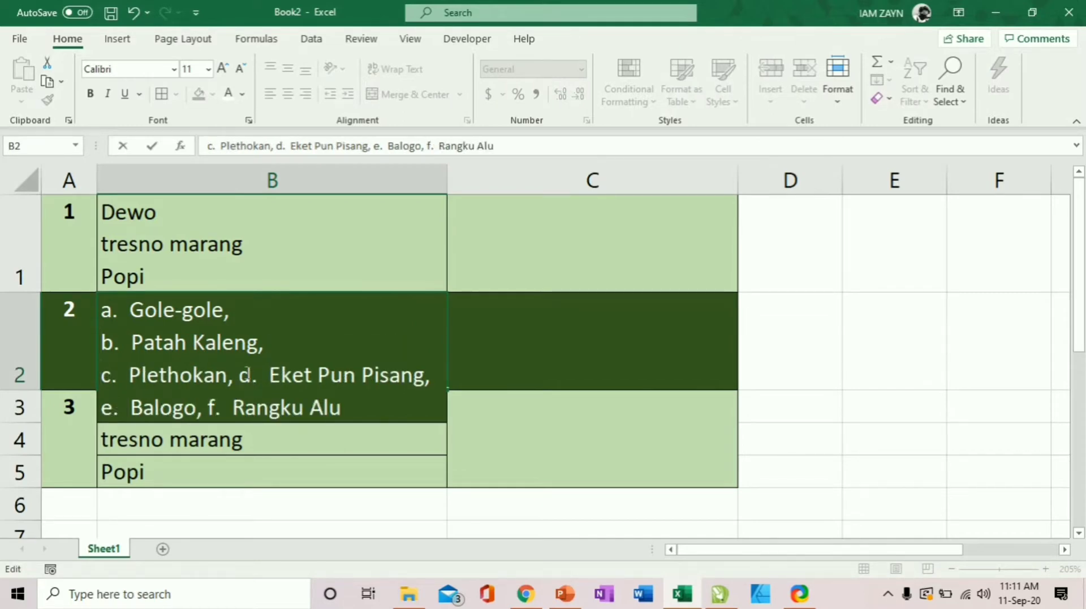
# - Add line breaks before items d., e. and f. (Rangku Alu) and commit B2
pyautogui.click(247, 374)
pyautogui.hotkey('alt', 'Return')
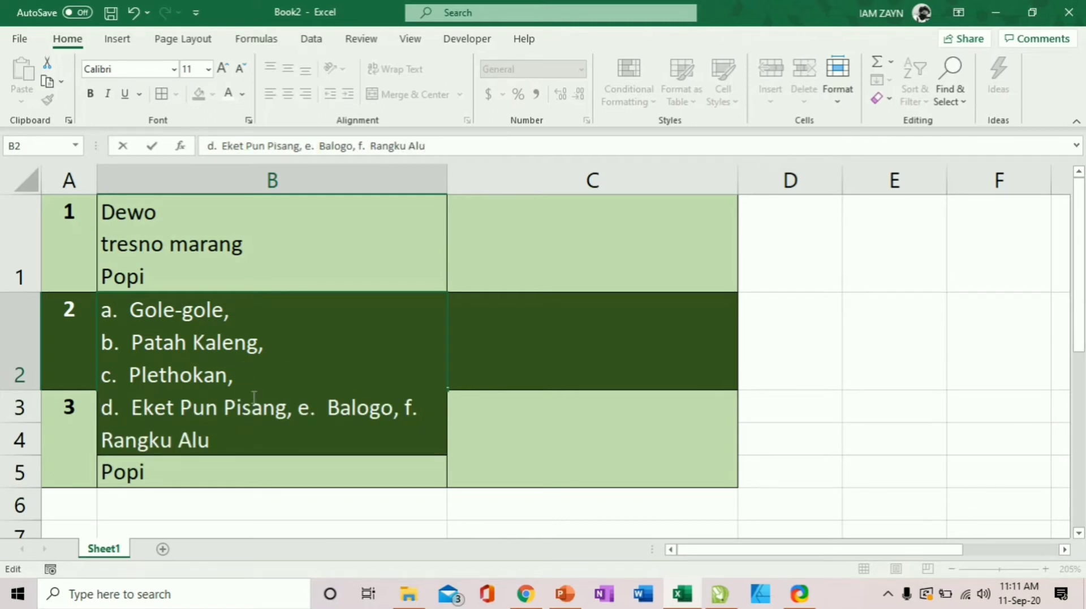
pyautogui.click(300, 414)
pyautogui.hotkey('alt', 'Return')
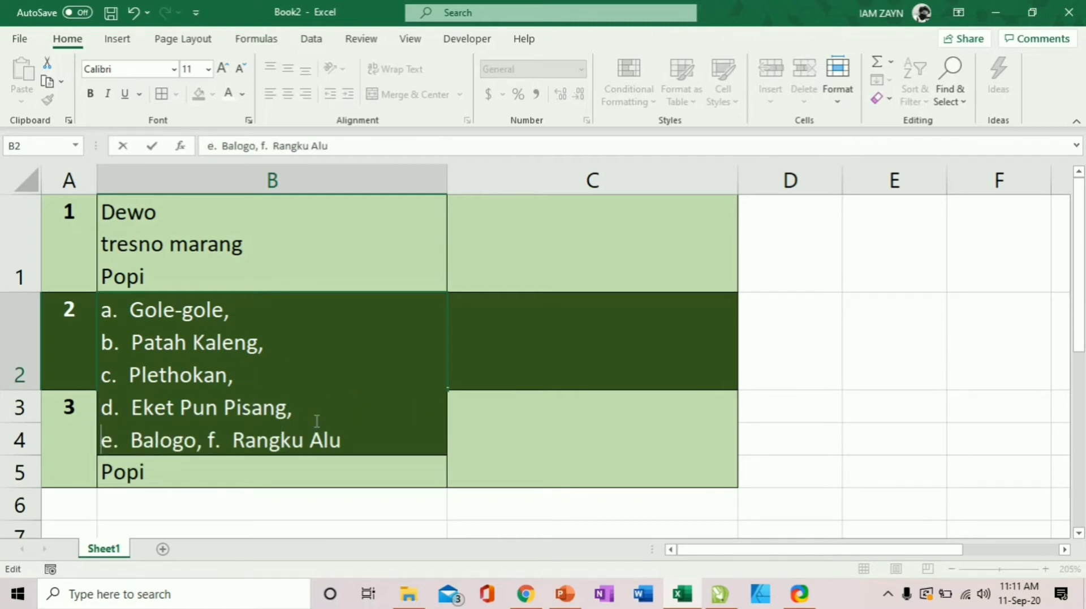
pyautogui.click(208, 439)
pyautogui.hotkey('alt', 'Return')
pyautogui.press('Return')
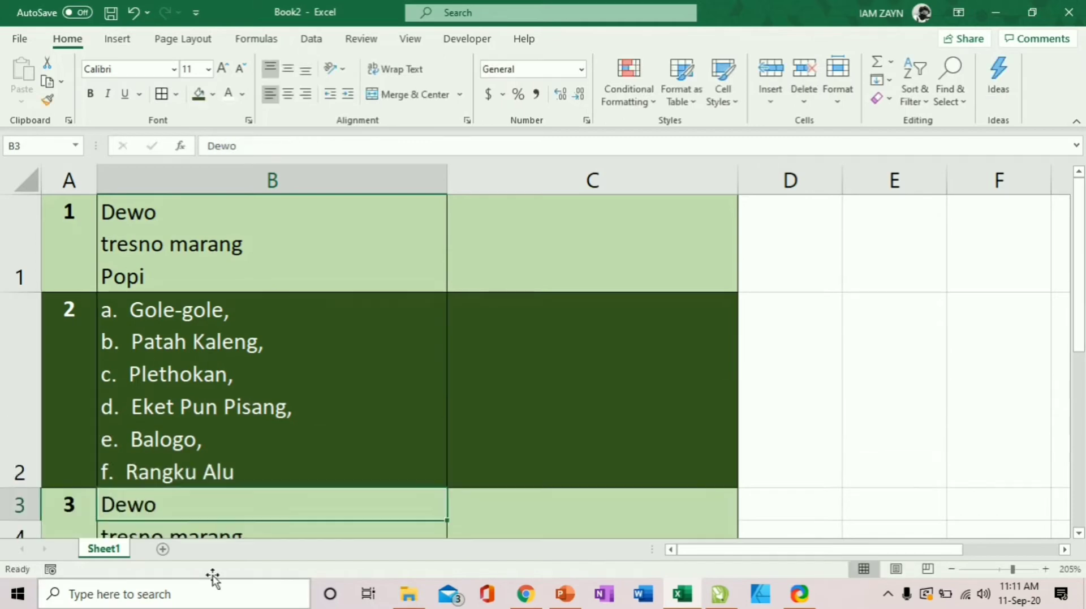
# - Check B1's text settings and enter a formula in C1 referencing B1
pyautogui.click(545, 233)
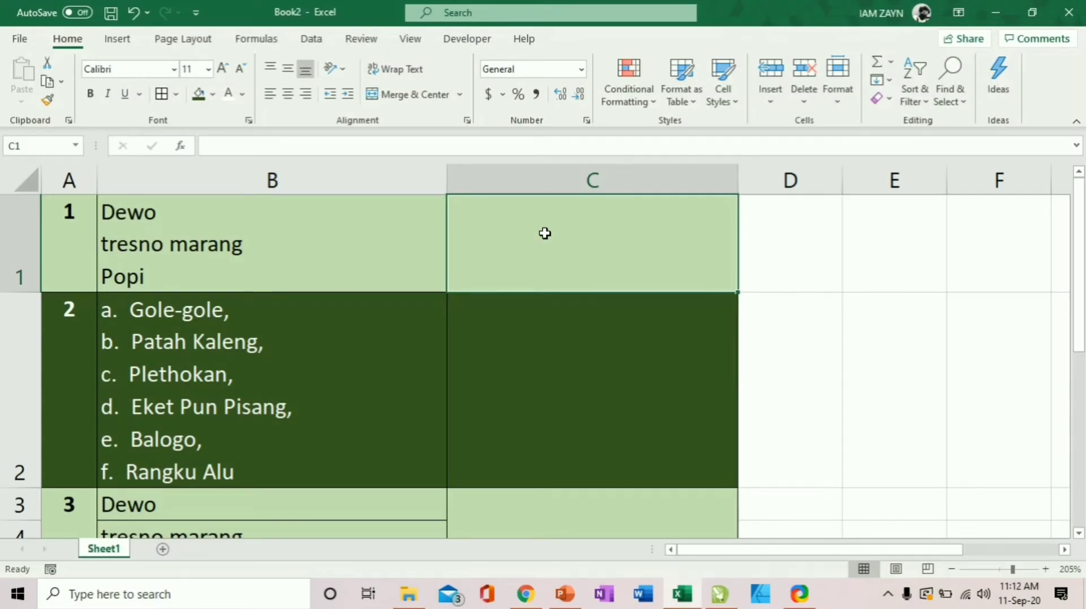
pyautogui.click(346, 211)
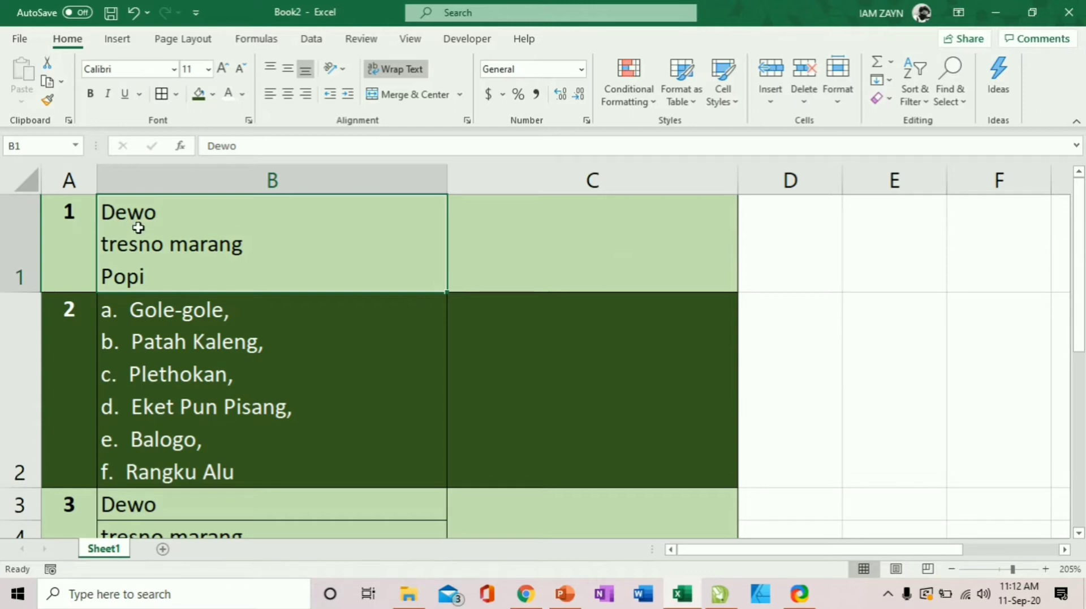
pyautogui.click(565, 247)
pyautogui.write('=')
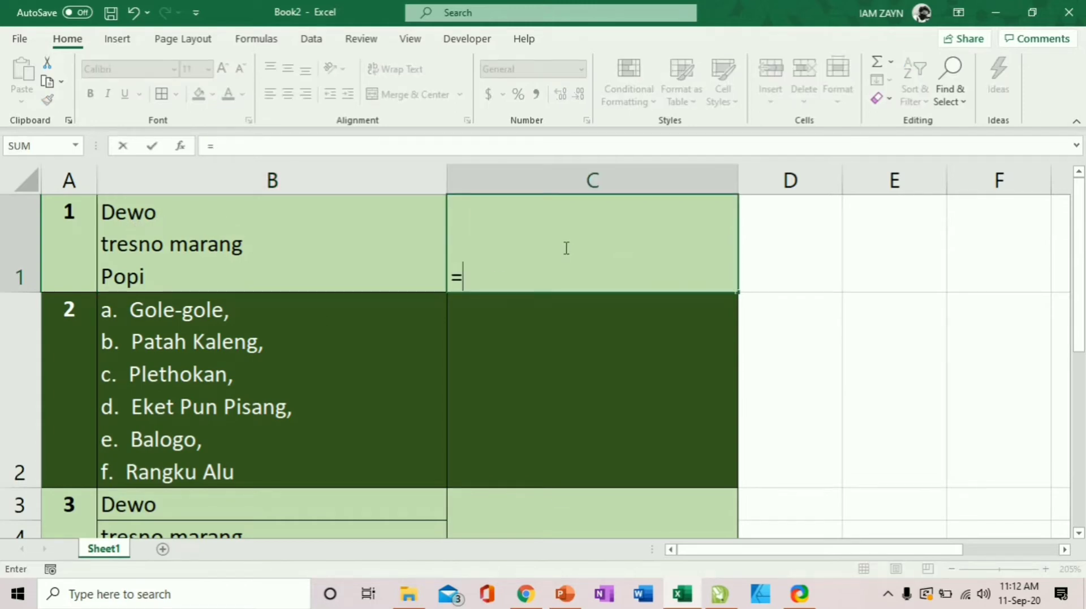
pyautogui.press('Left')
pyautogui.press('Return')
# - Apply Wrap Text to C1 so its three lines stack, and compare with B1
pyautogui.click(589, 265)
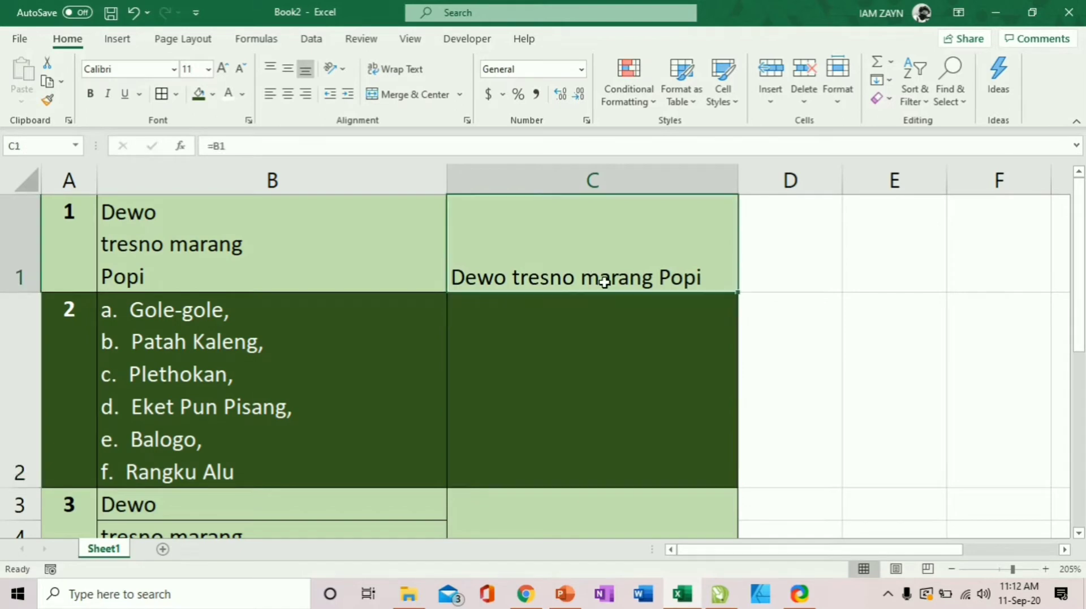
pyautogui.click(403, 72)
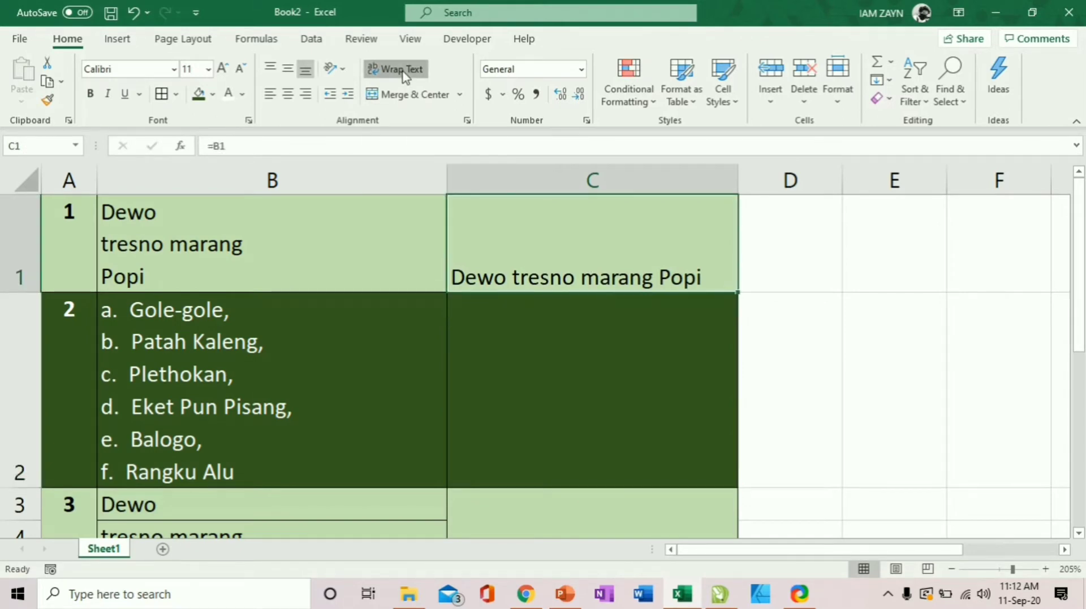
pyautogui.click(403, 73)
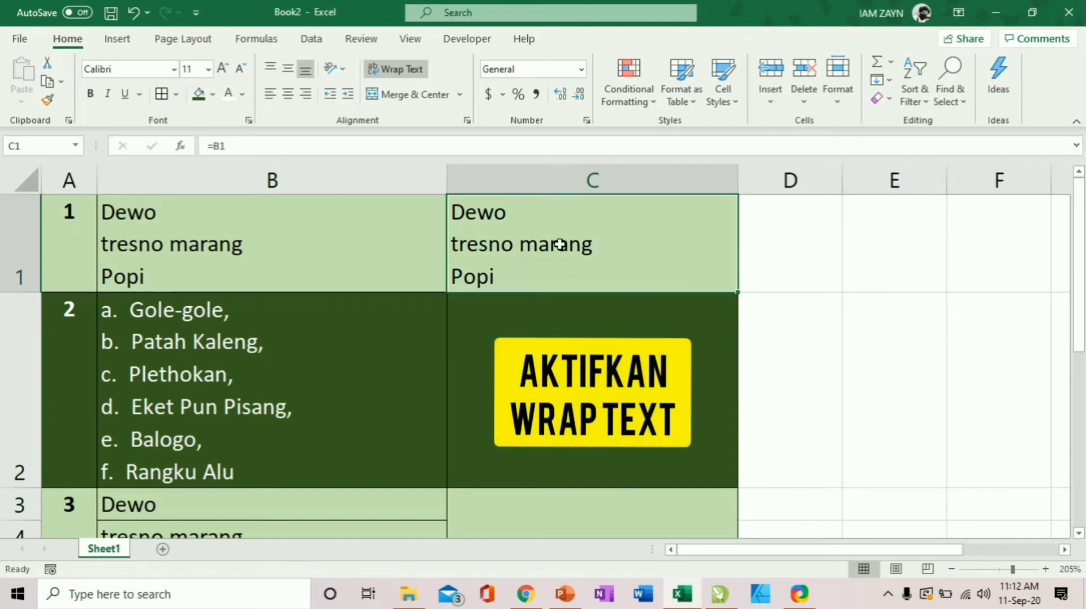
pyautogui.click(257, 234)
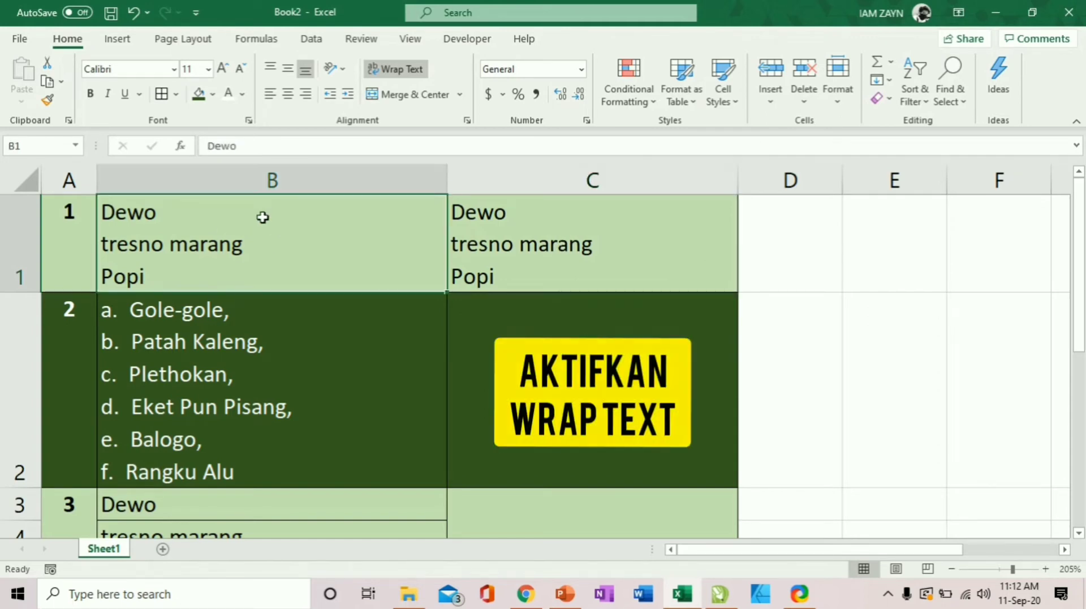
pyautogui.click(487, 245)
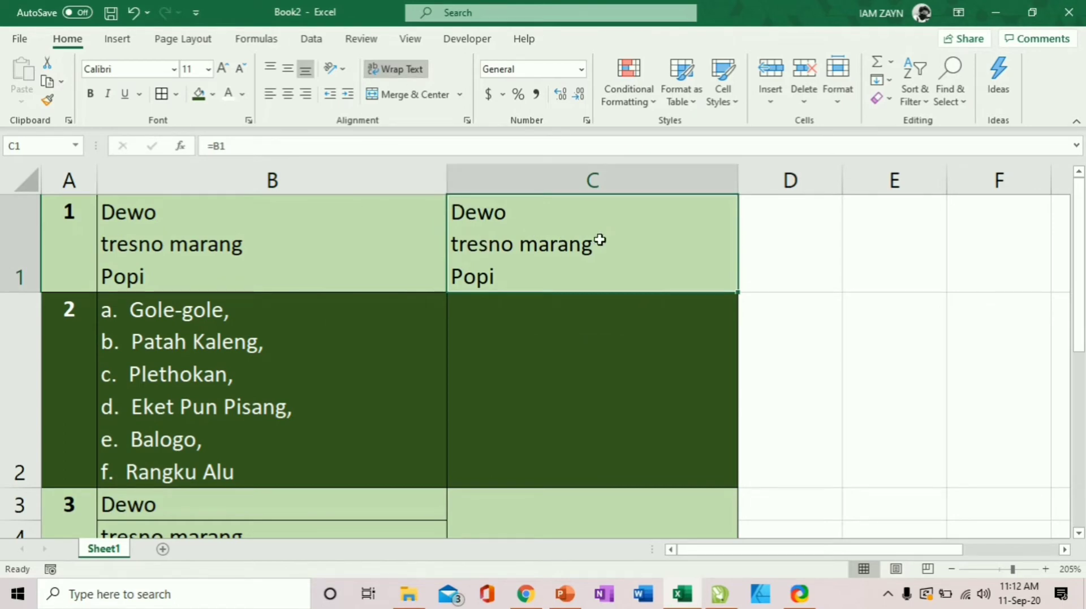
# - Enter =B2 in C2 and wrap it so a. Gole-gole through f. Rangku Alu stack
pyautogui.doubleClick(502, 225)
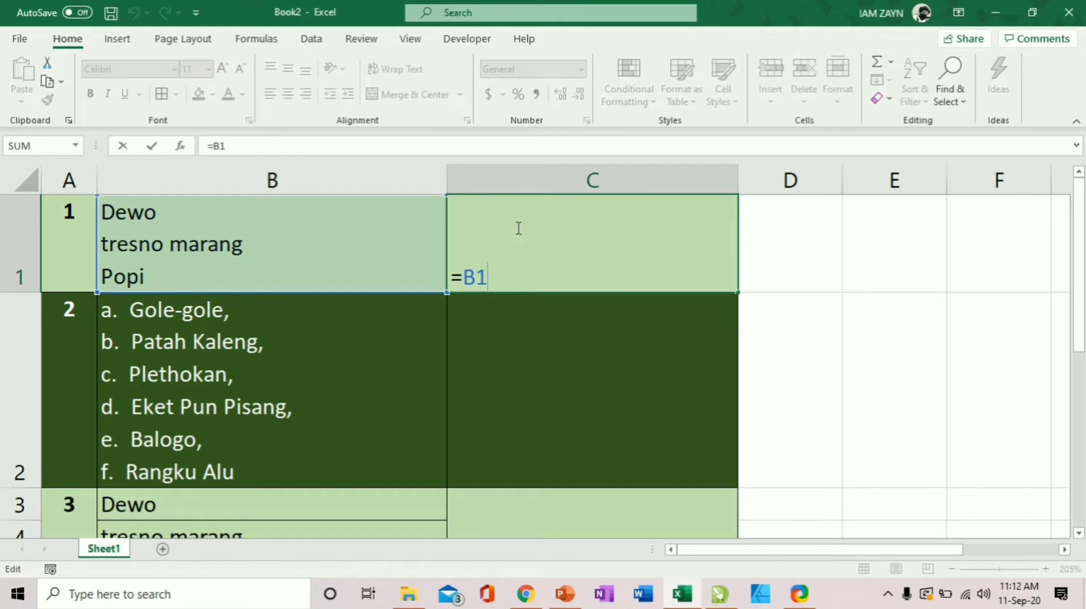
pyautogui.press('Return')
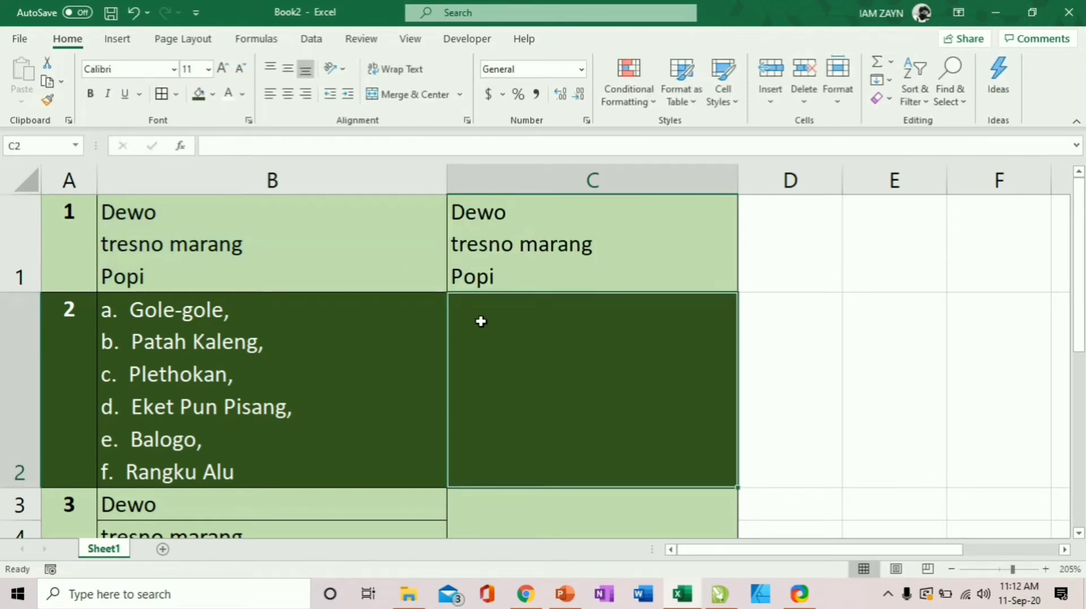
pyautogui.write('=')
pyautogui.click(336, 381)
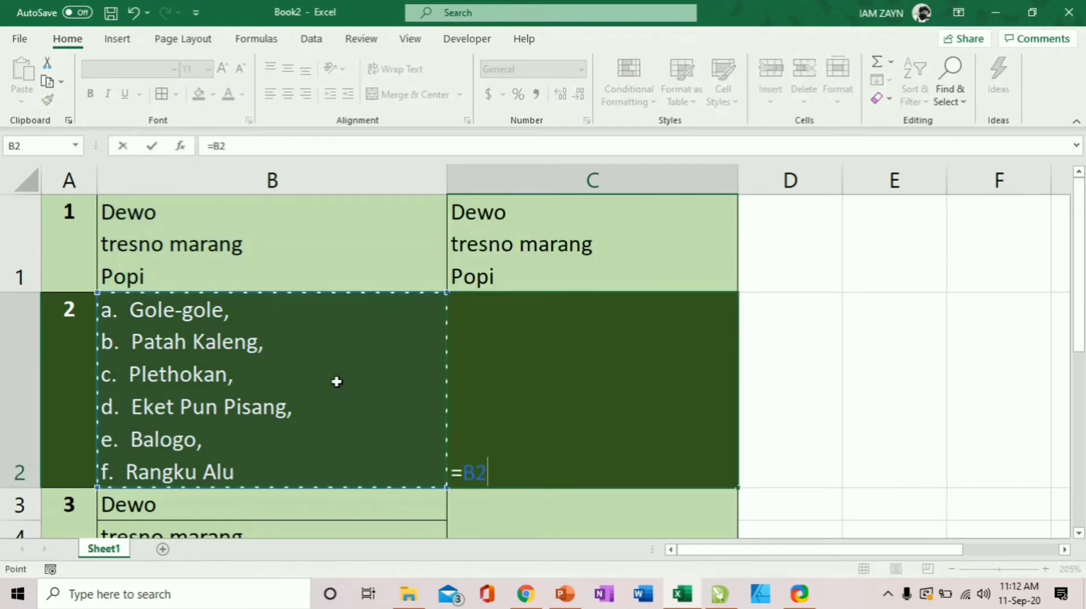
pyautogui.hotkey('ctrl', 'Return')
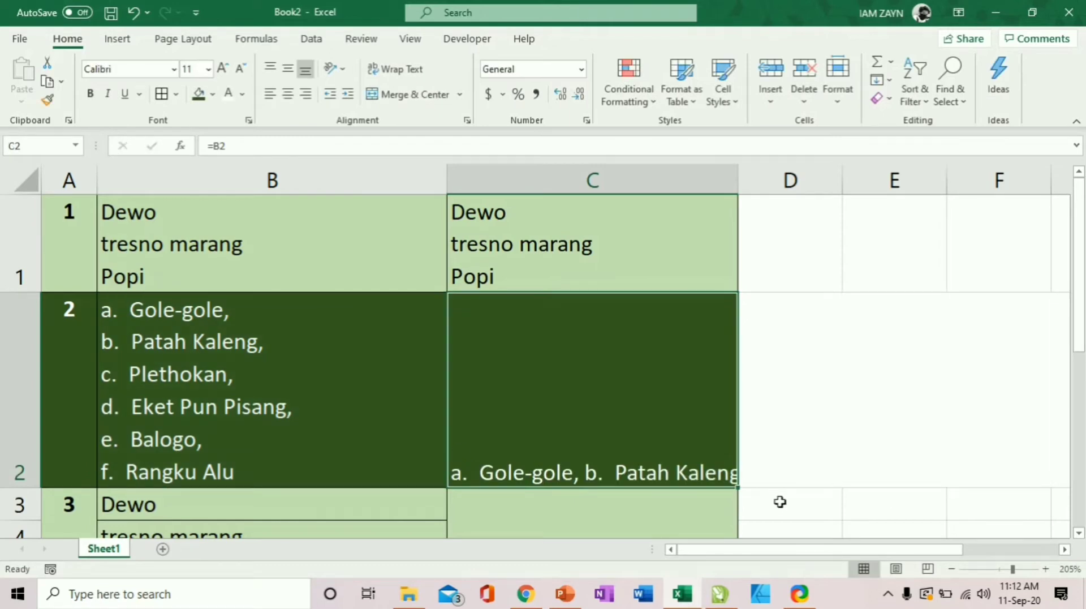
pyautogui.click(399, 71)
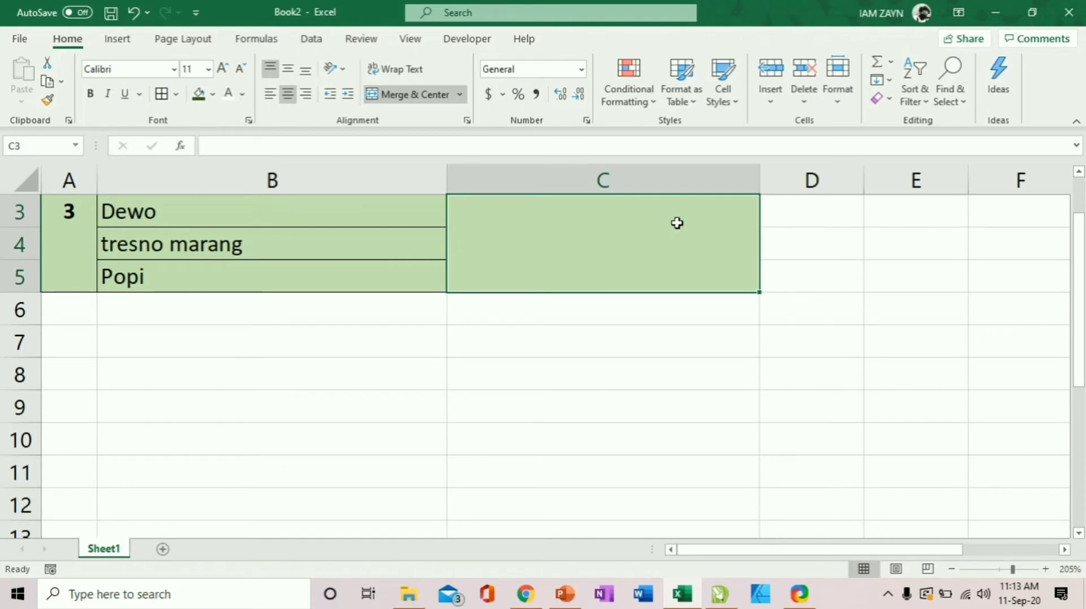
# - Review the source lines Dewo, tresno marang and Popi in B3:B5
pyautogui.click(273, 214)
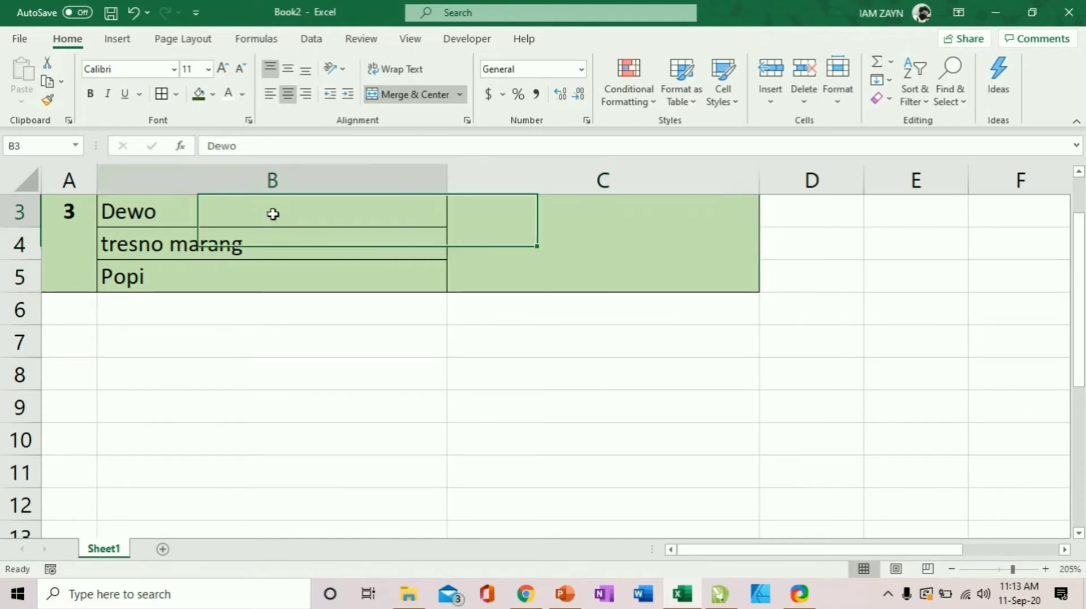
pyautogui.click(281, 245)
pyautogui.click(288, 279)
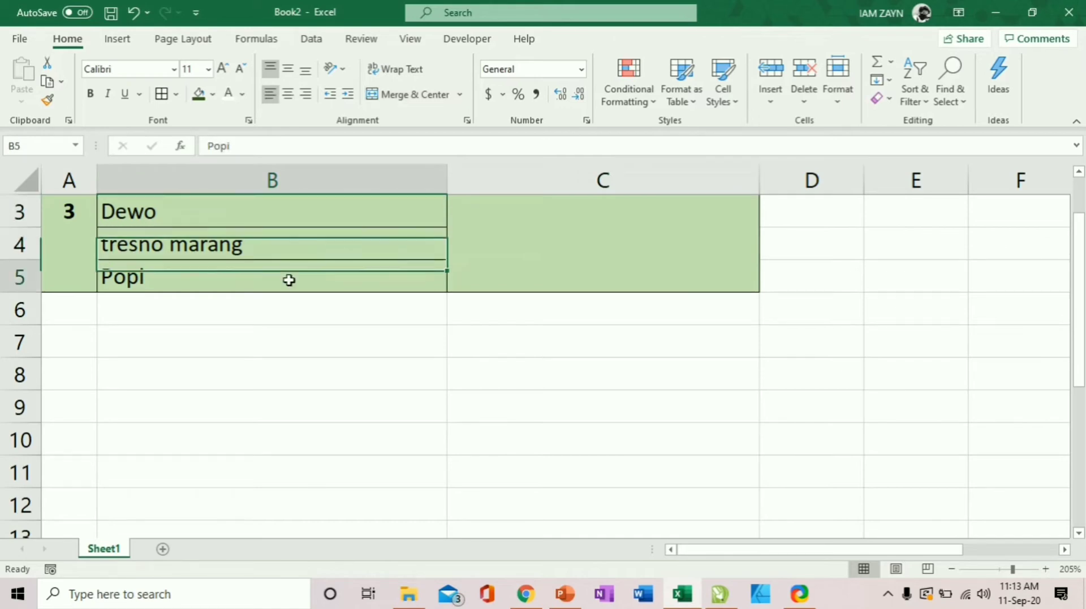
pyautogui.click(279, 240)
pyautogui.click(293, 273)
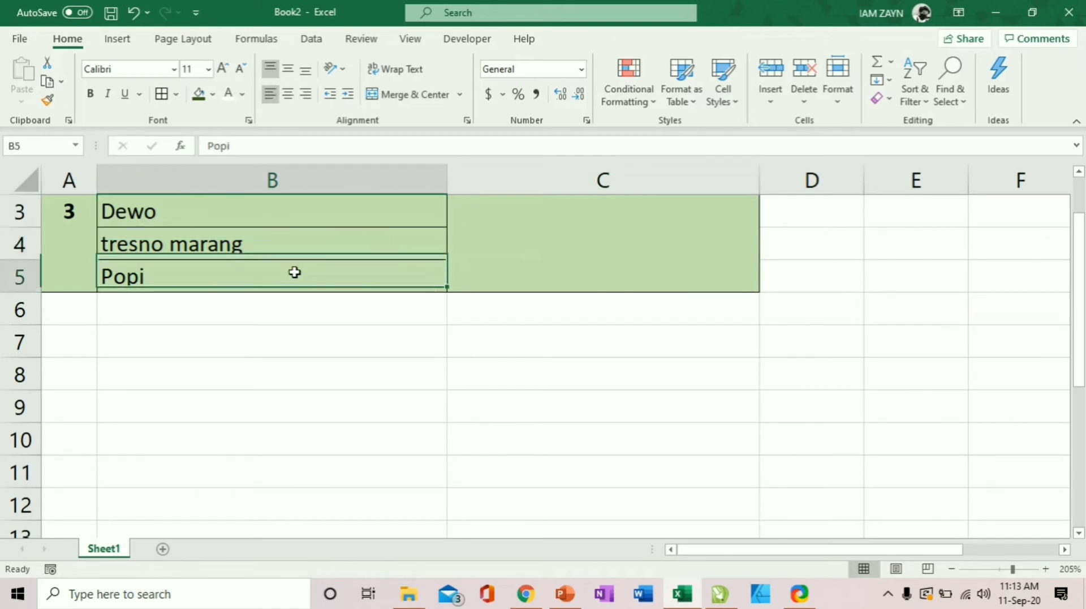
# - Enter =B3&B4&B5 in merged cell C3
pyautogui.click(586, 237)
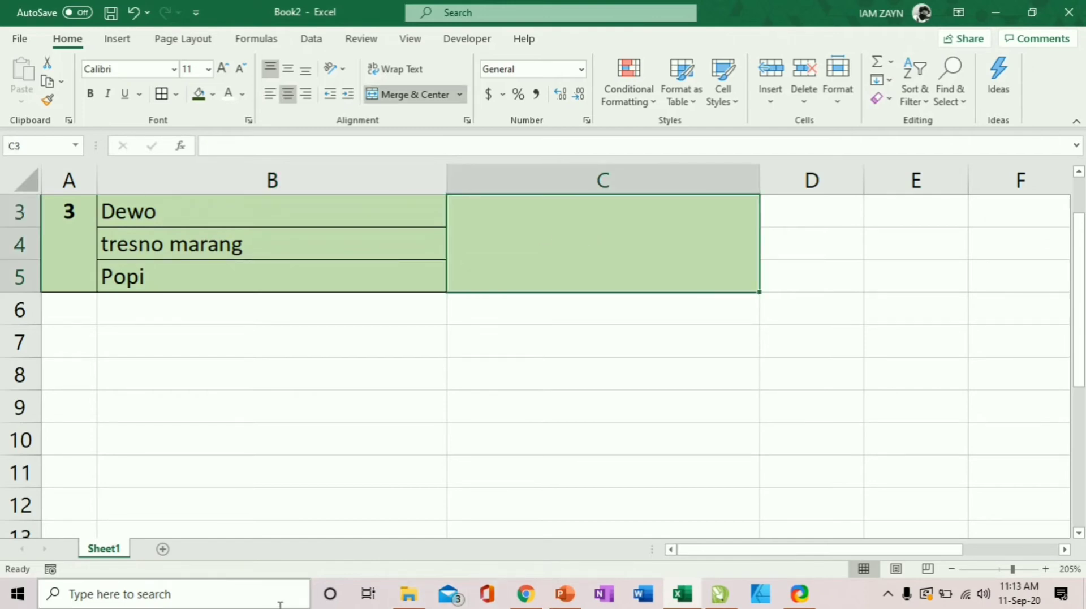
pyautogui.write('=')
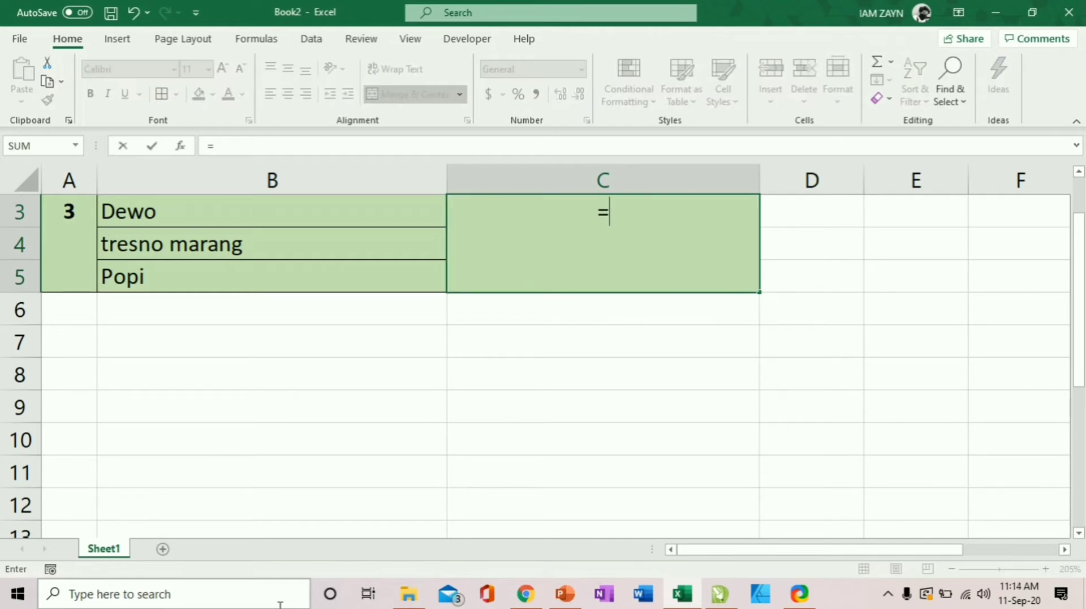
pyautogui.press('Left')
pyautogui.write('&')
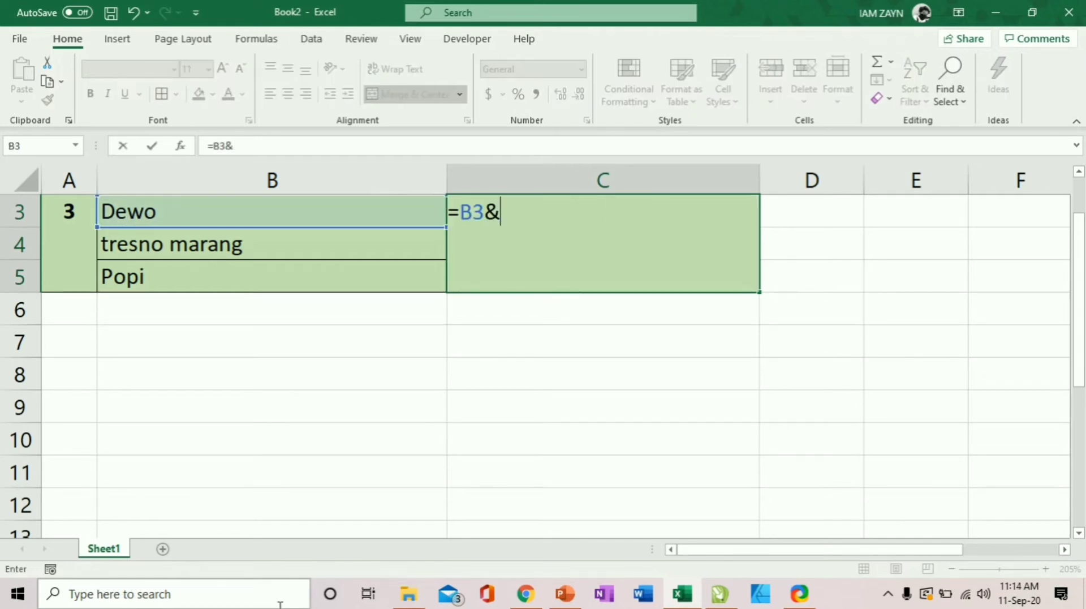
pyautogui.press('Left')
pyautogui.press('Down')
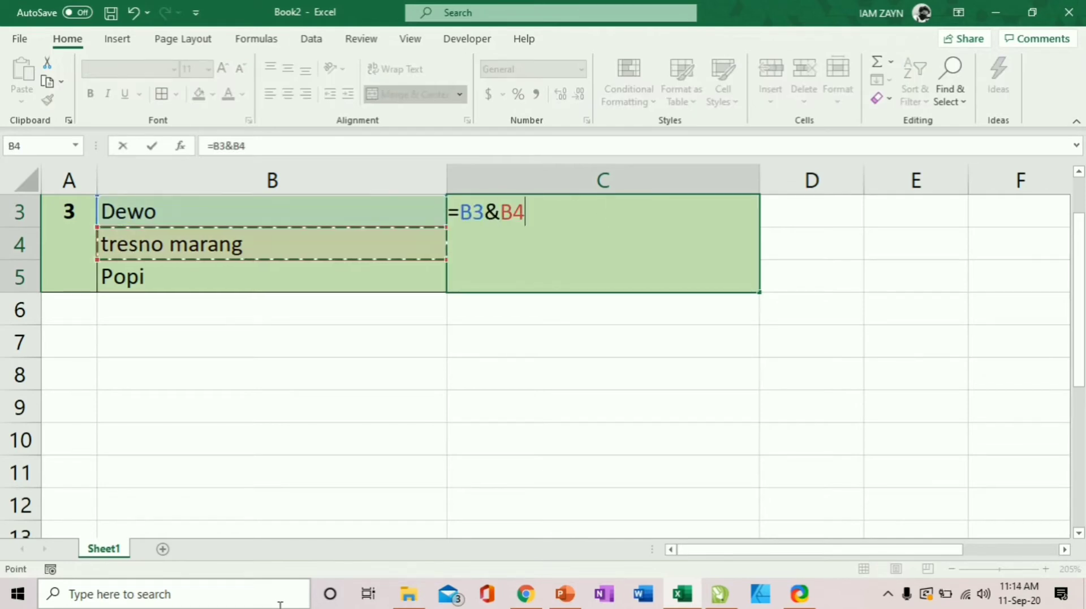
pyautogui.write('&')
pyautogui.press('Left')
pyautogui.press('Down')
pyautogui.press('Down')
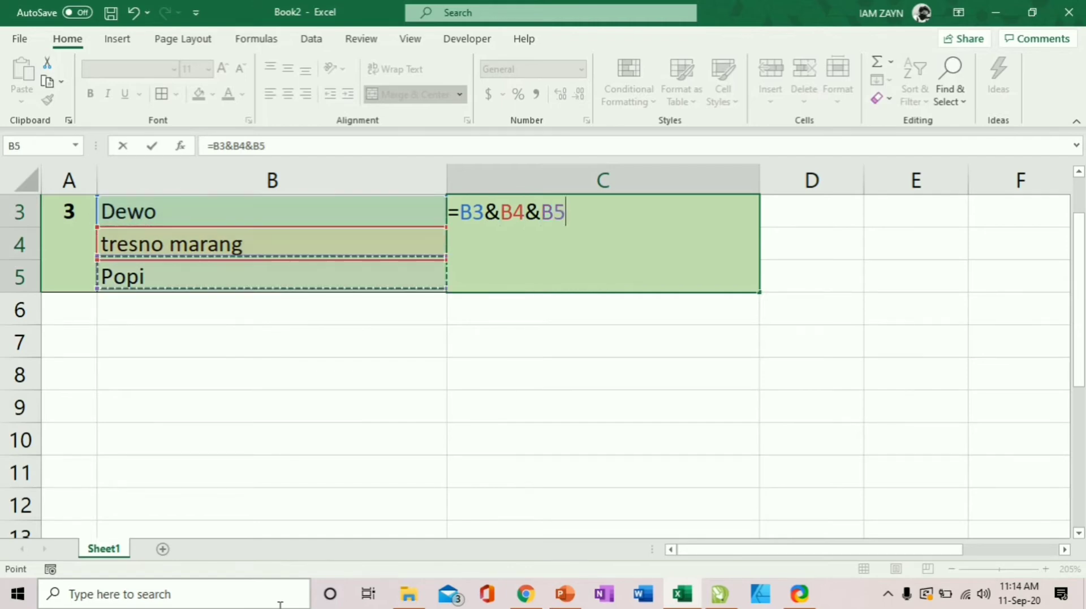
pyautogui.press('Return')
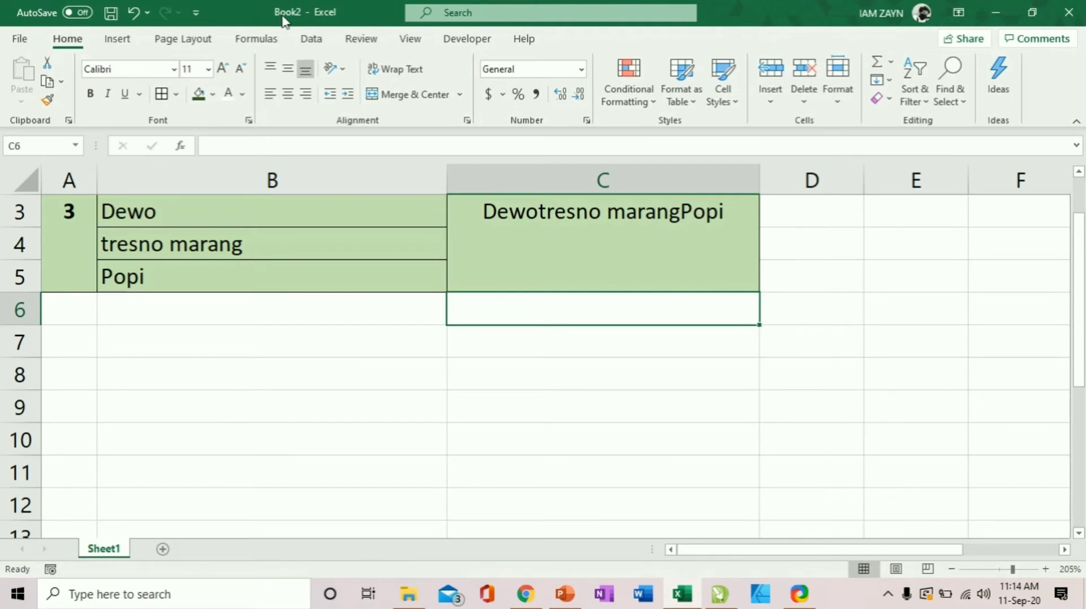
# - Enter =CONCATENATE(B3,B4,B5) in C6
pyautogui.write('=concate')
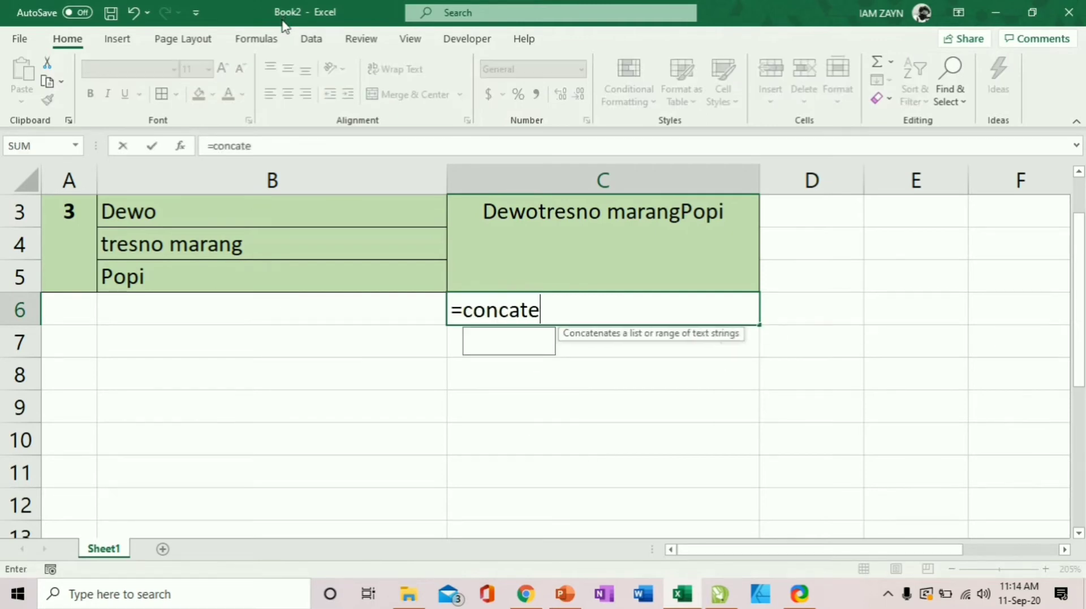
pyautogui.write('nate')
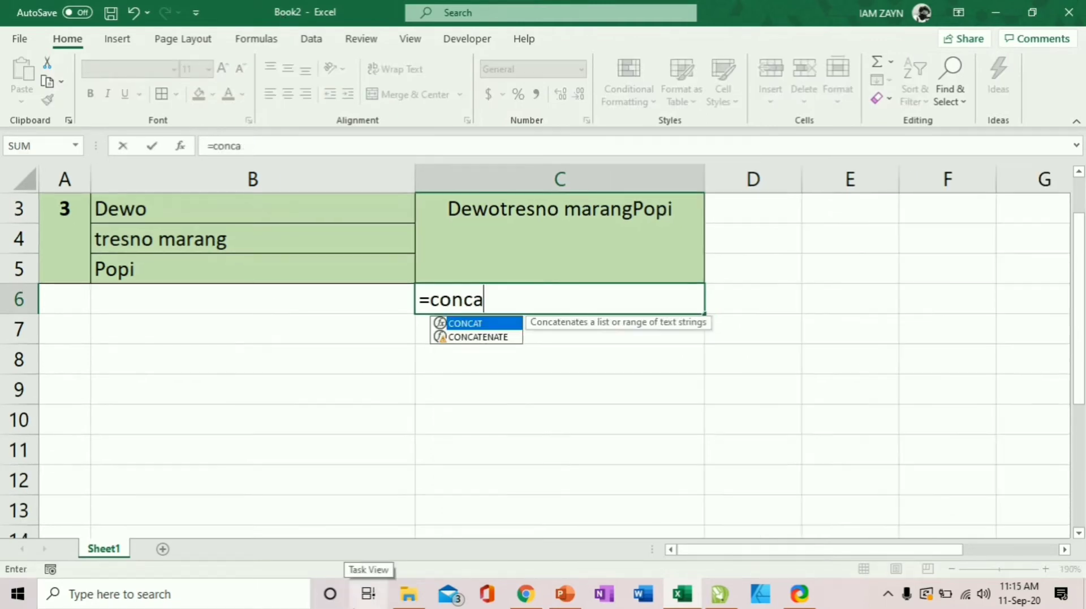
pyautogui.write('tenate')
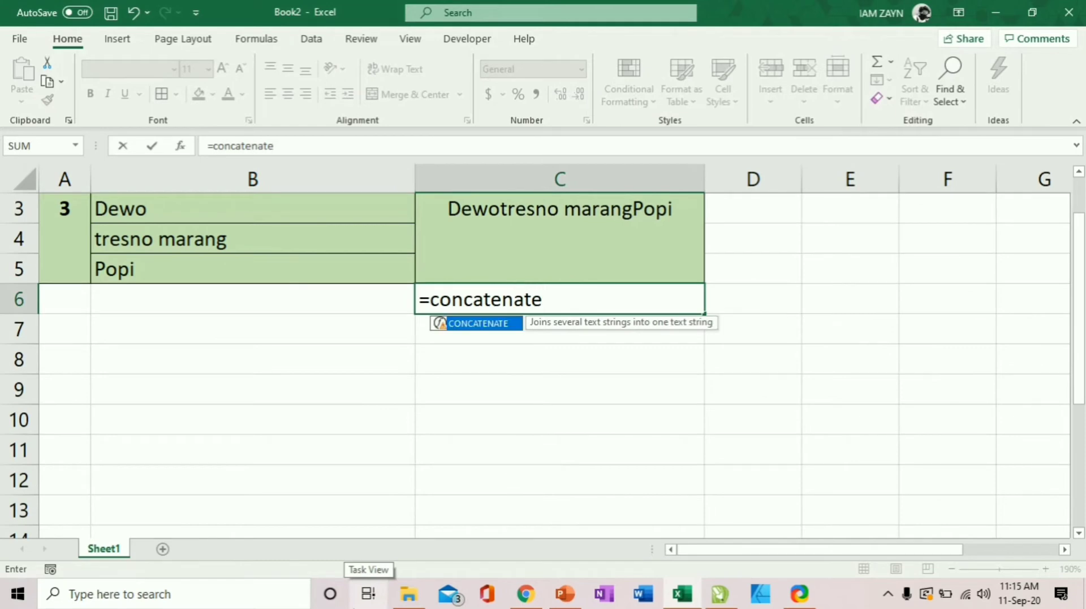
pyautogui.write('(')
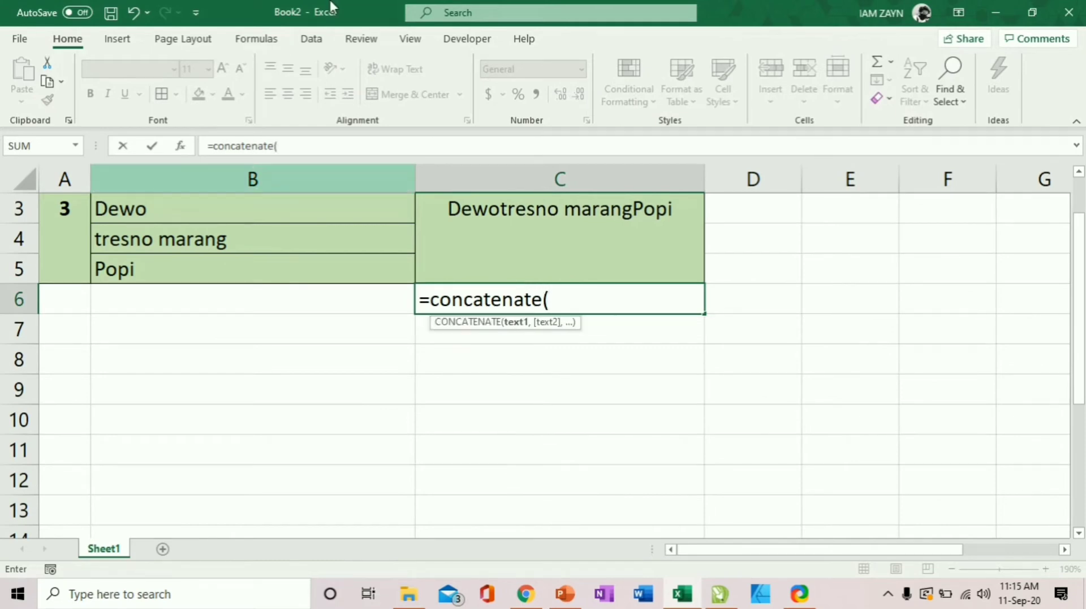
pyautogui.click(292, 213)
pyautogui.write(',')
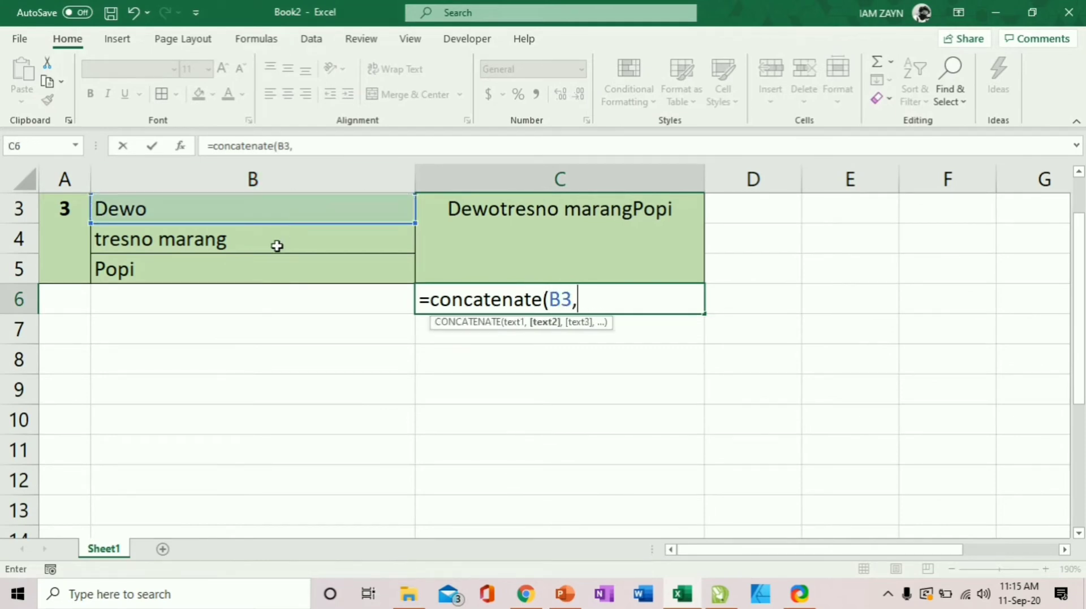
pyautogui.click(276, 245)
pyautogui.write(',')
pyautogui.click(284, 270)
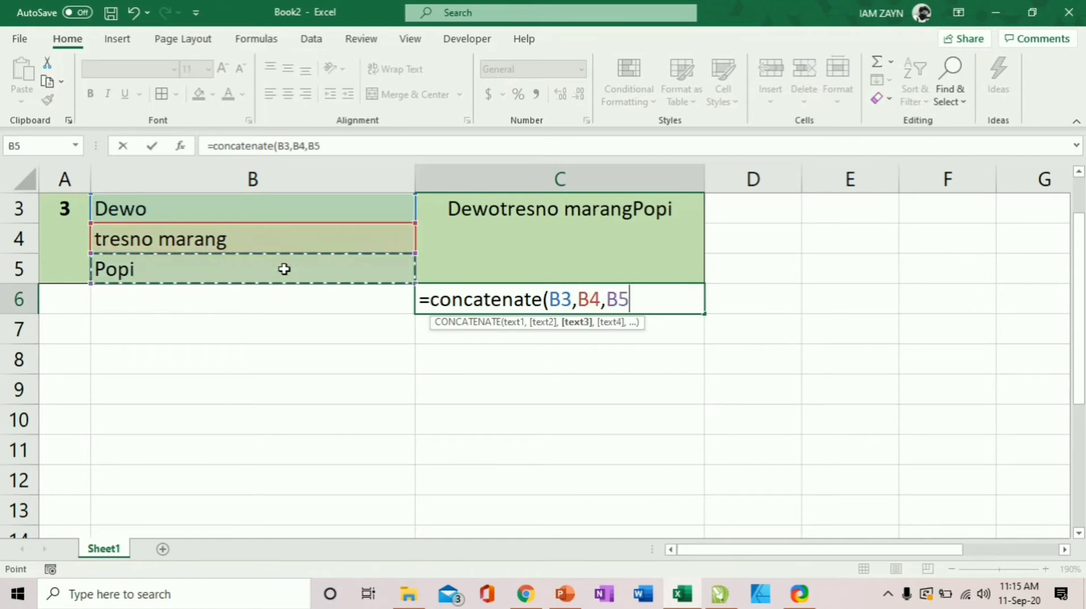
pyautogui.write(')')
pyautogui.press('Return')
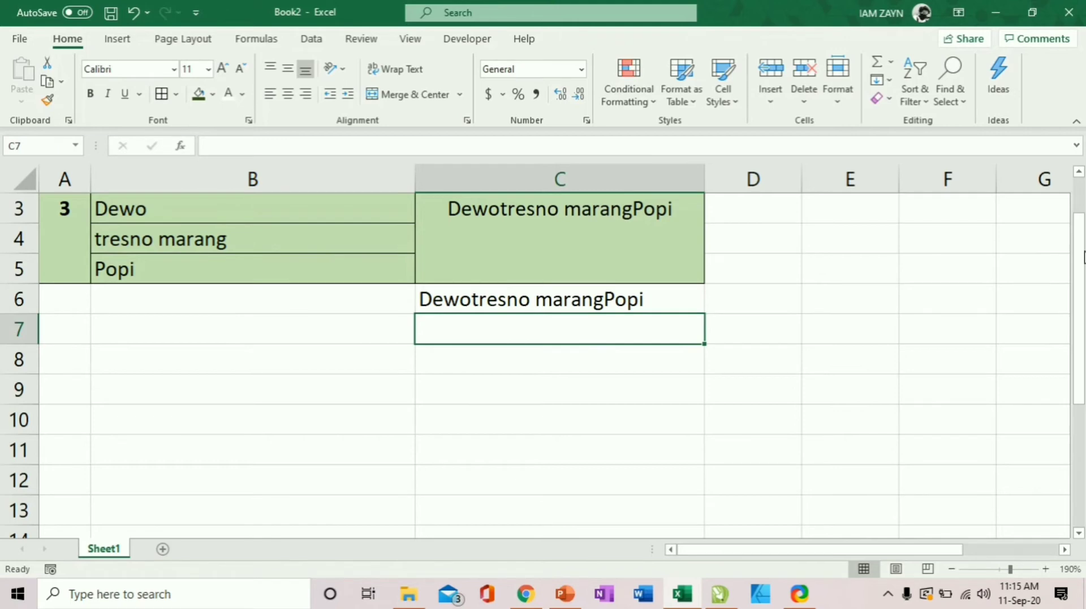
# - Turn on Wrap Text for the joined results in C3:C6, then reselect C3
pyautogui.moveTo(1082, 255); pyautogui.dragTo(1082, 238)
pyautogui.moveTo(547, 277); pyautogui.dragTo(547, 295)
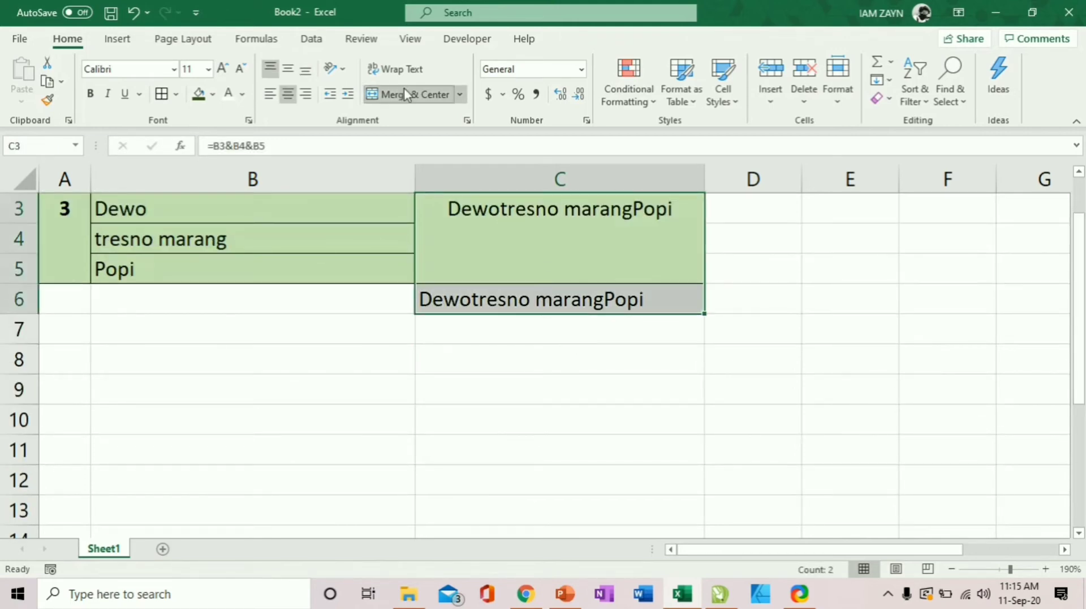
pyautogui.click(406, 69)
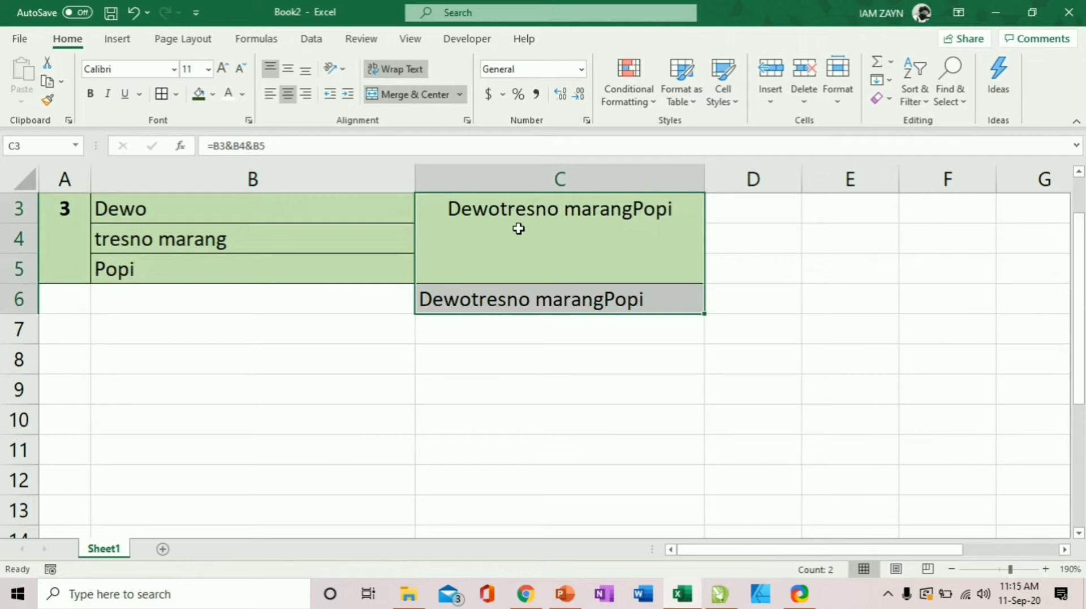
pyautogui.moveTo(248, 208); pyautogui.dragTo(267, 251)
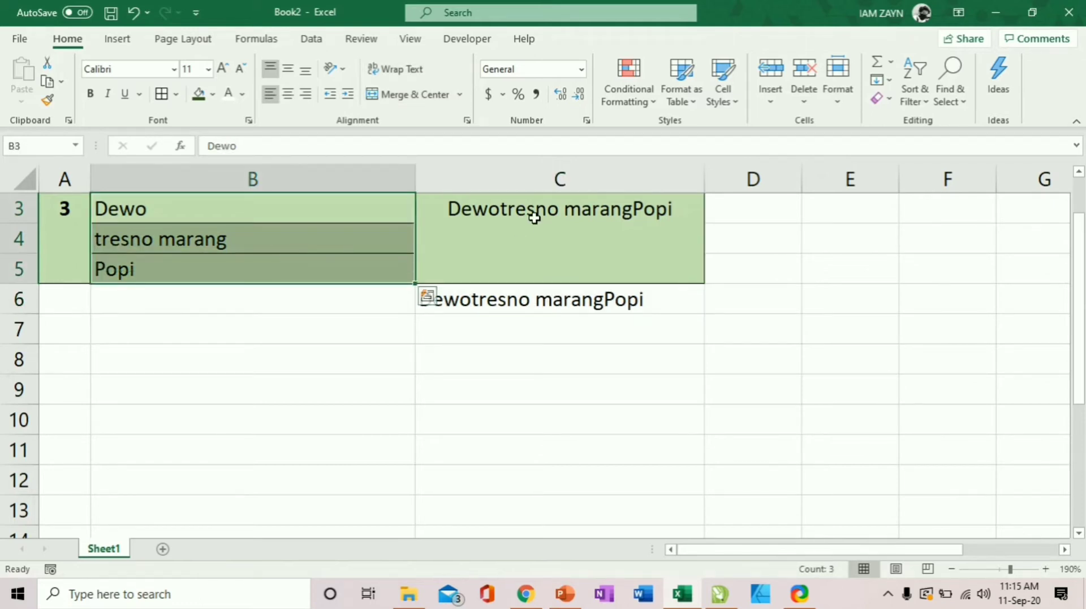
pyautogui.click(450, 219)
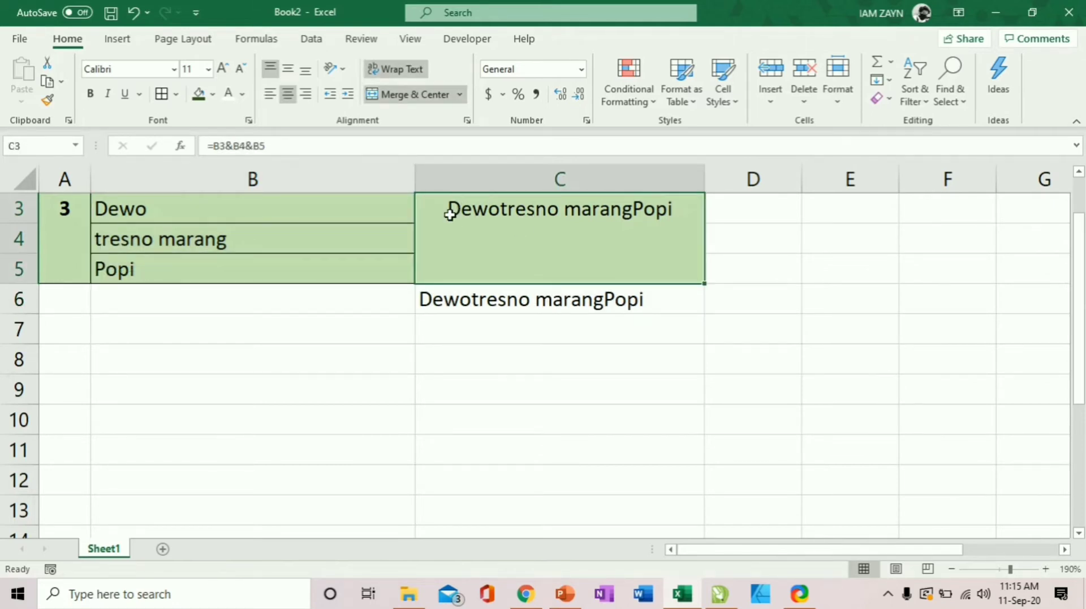
# - Change C3's formula to =B3&CHAR(10)&B4&CHAR(10)&B5
pyautogui.doubleClick(451, 213)
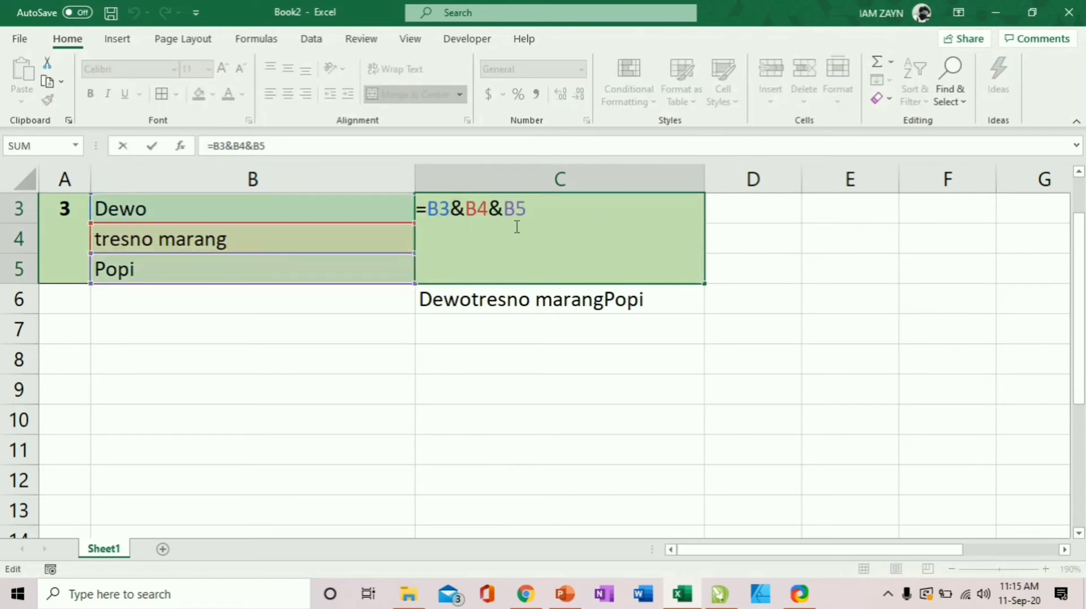
pyautogui.press('Return')
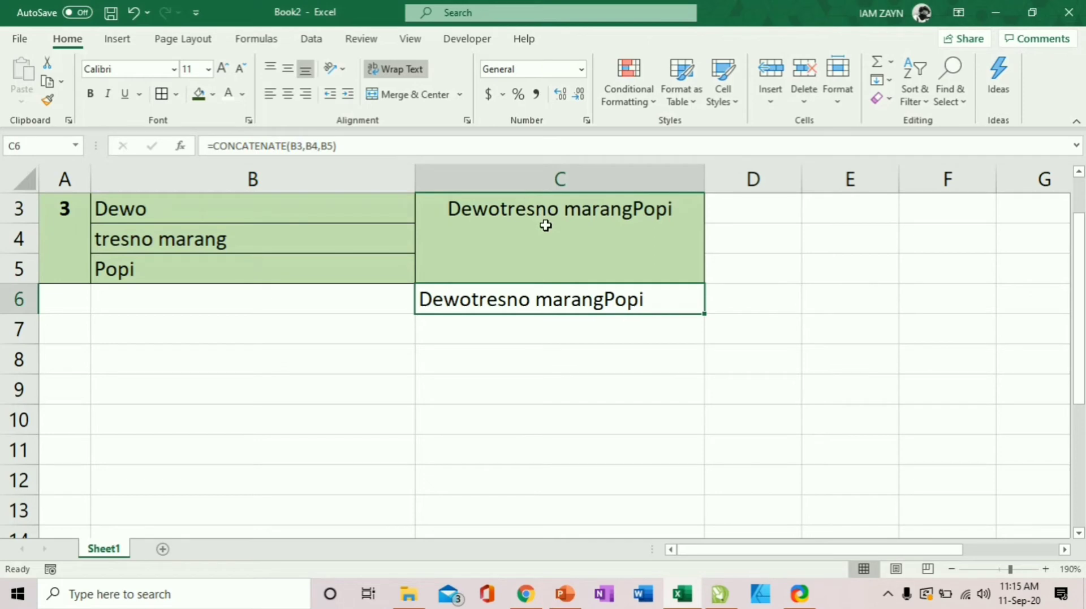
pyautogui.doubleClick(502, 210)
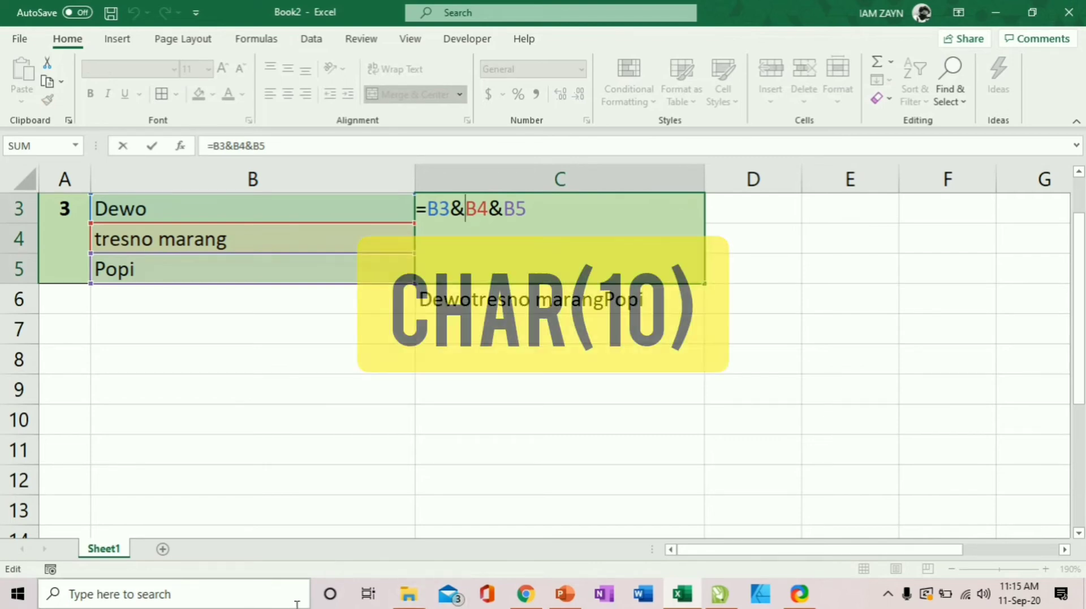
pyautogui.write('Char(1')
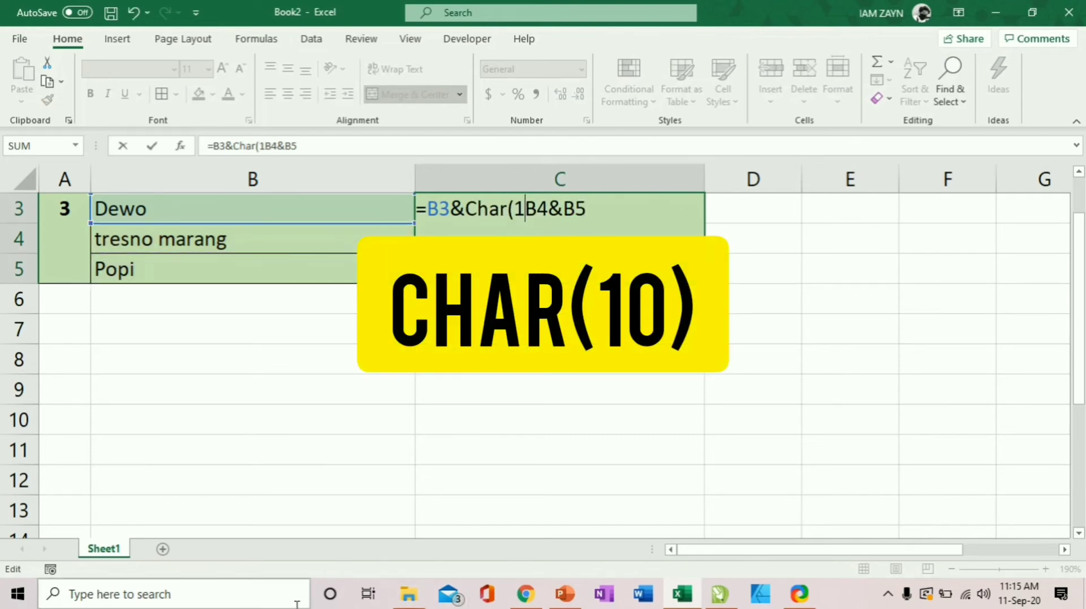
pyautogui.write('0)&')
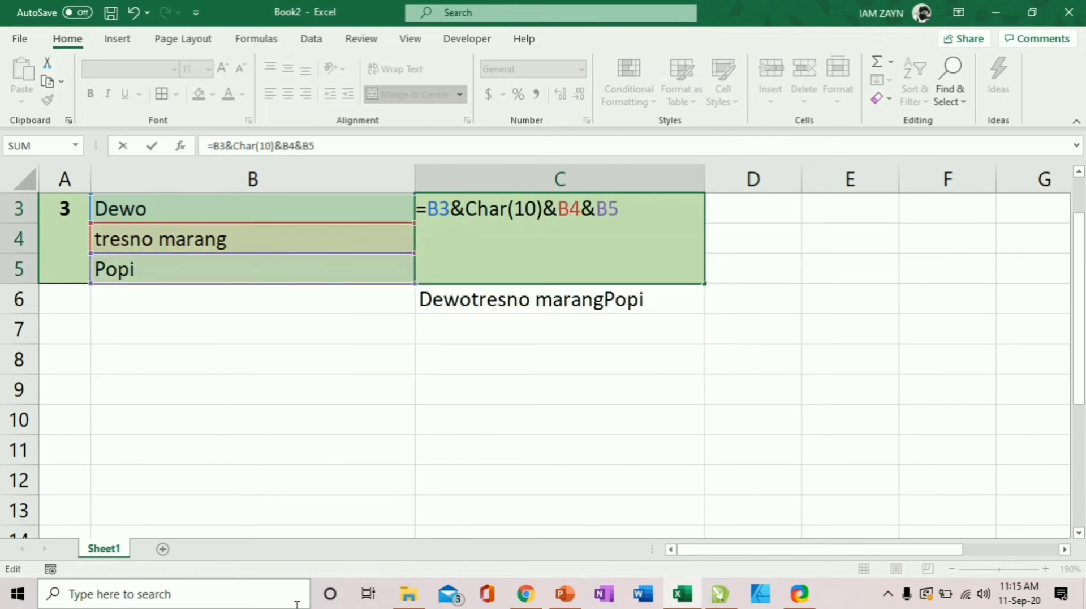
pyautogui.press('Right')
pyautogui.press('Right')
pyautogui.write('&')
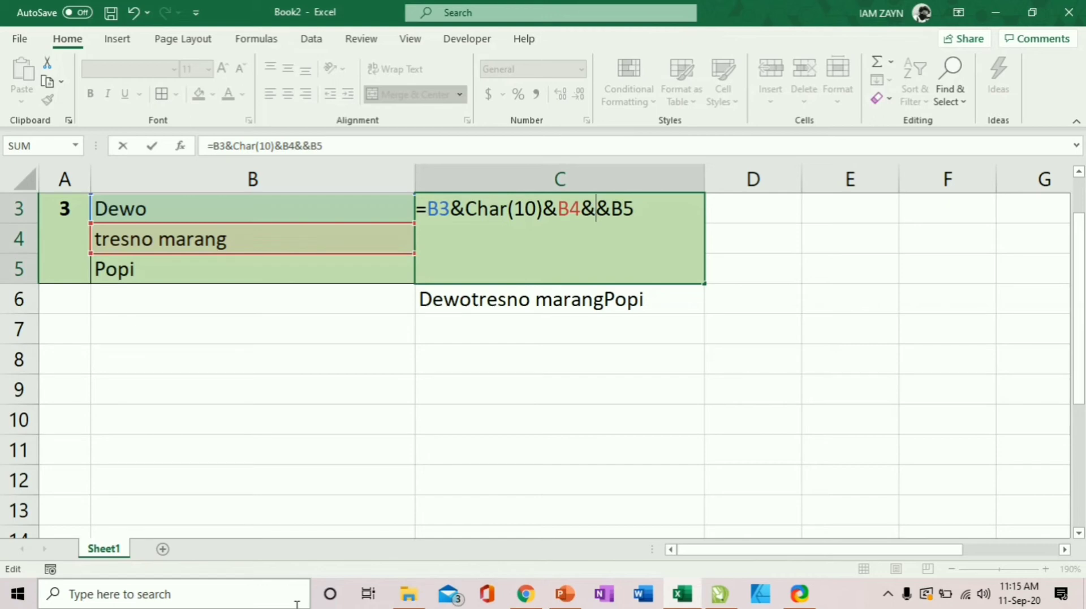
pyautogui.write('Char')
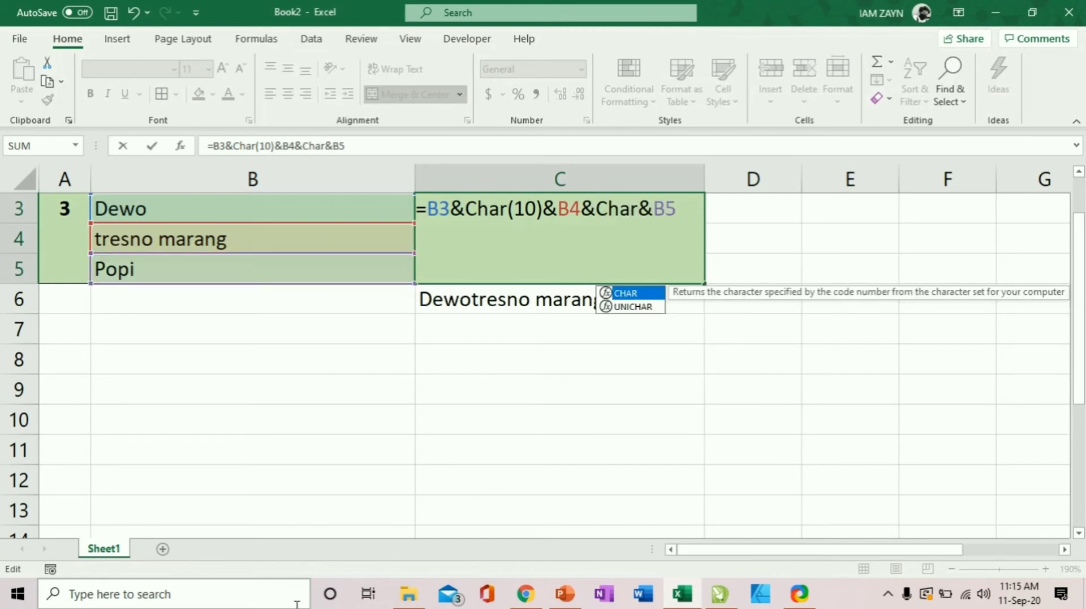
pyautogui.write('(10')
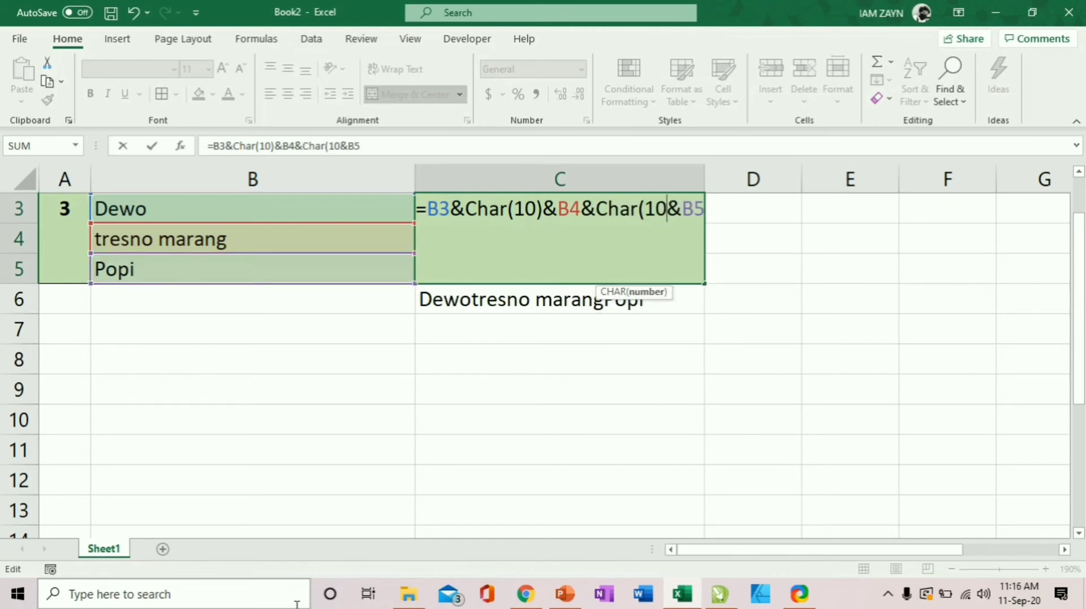
pyautogui.write(')')
pyautogui.hotkey('ctrl', 'Return')
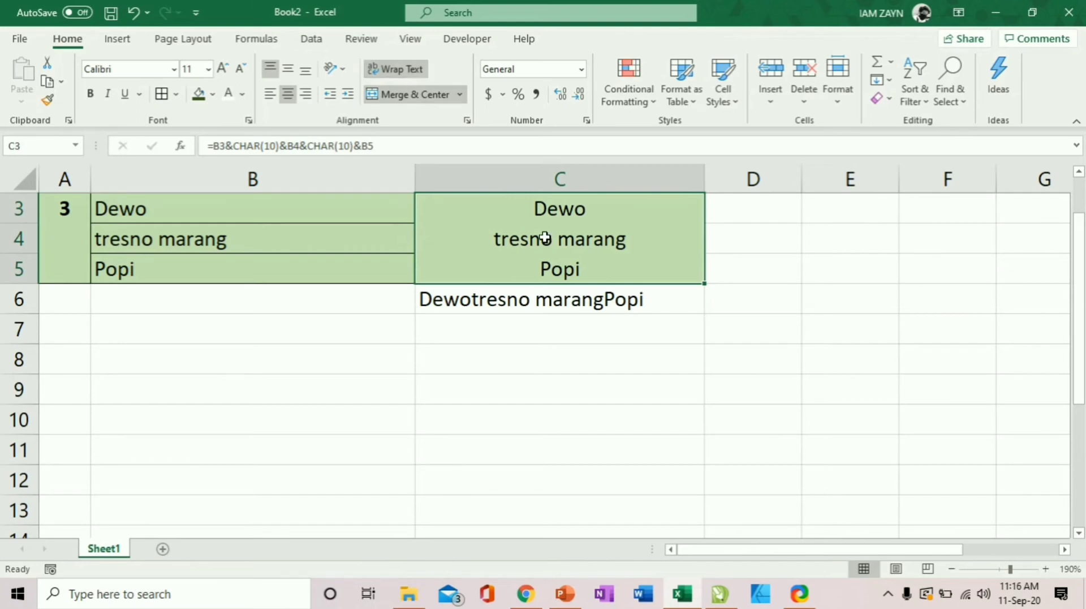
# - Commit C3's formula, then wrap and left-align its three lines
pyautogui.click(411, 72)
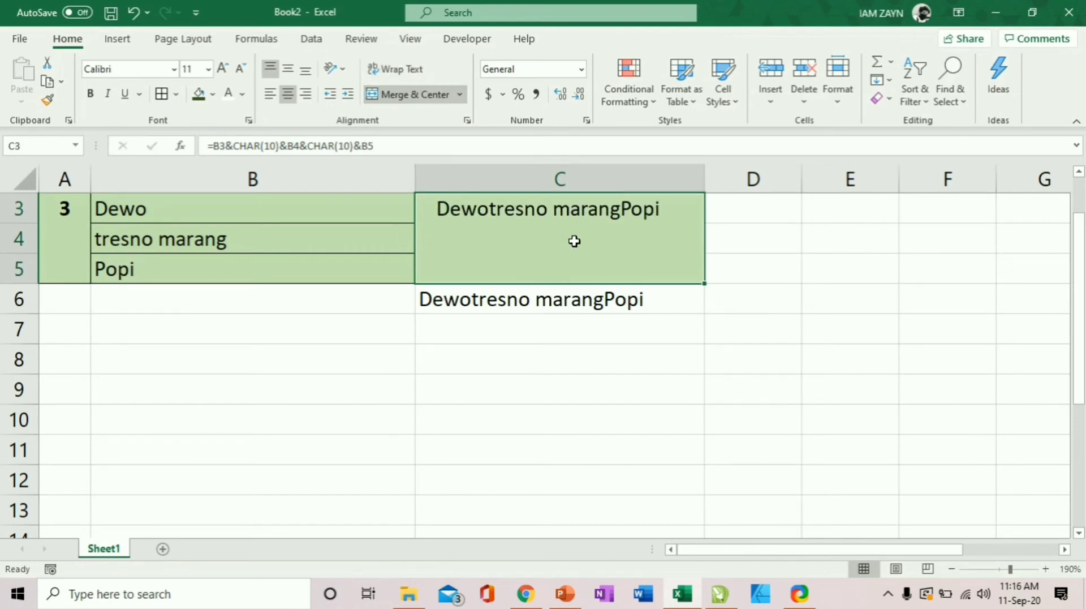
pyautogui.moveTo(307, 146); pyautogui.dragTo(352, 146)
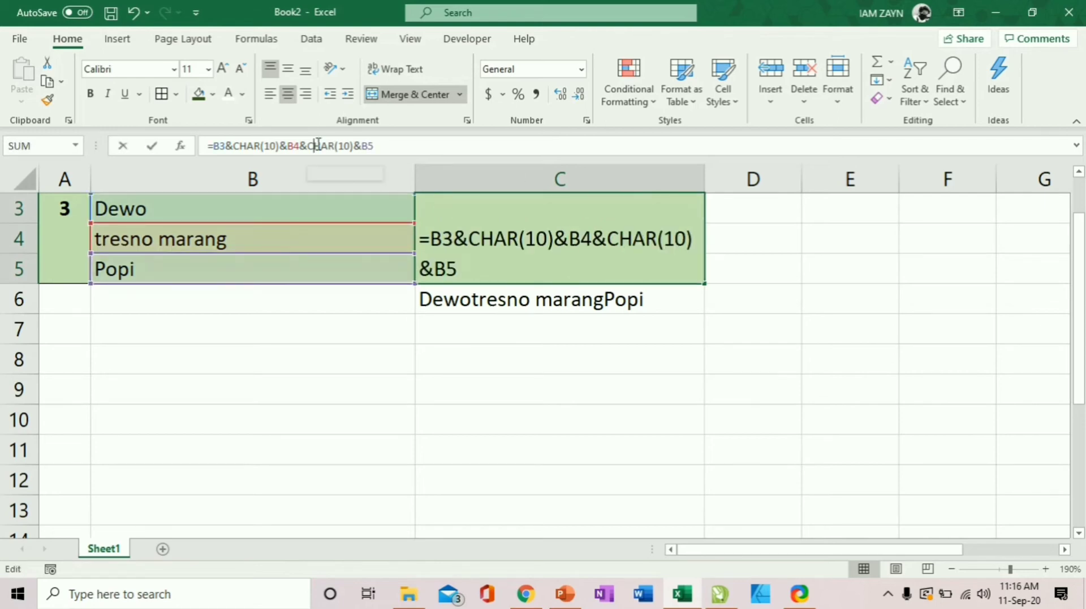
pyautogui.press('Return')
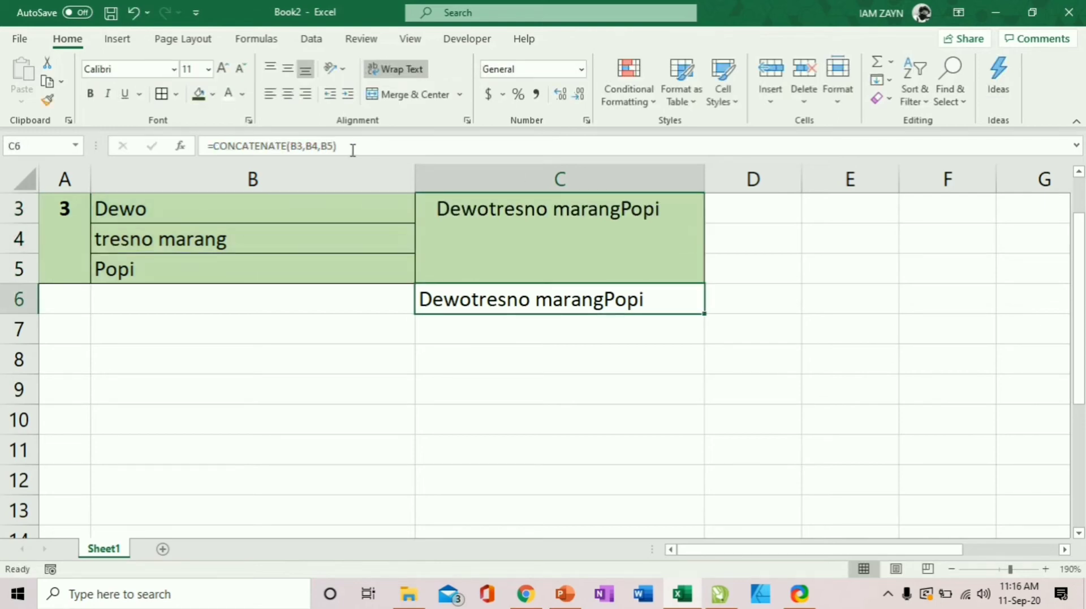
pyautogui.click(531, 232)
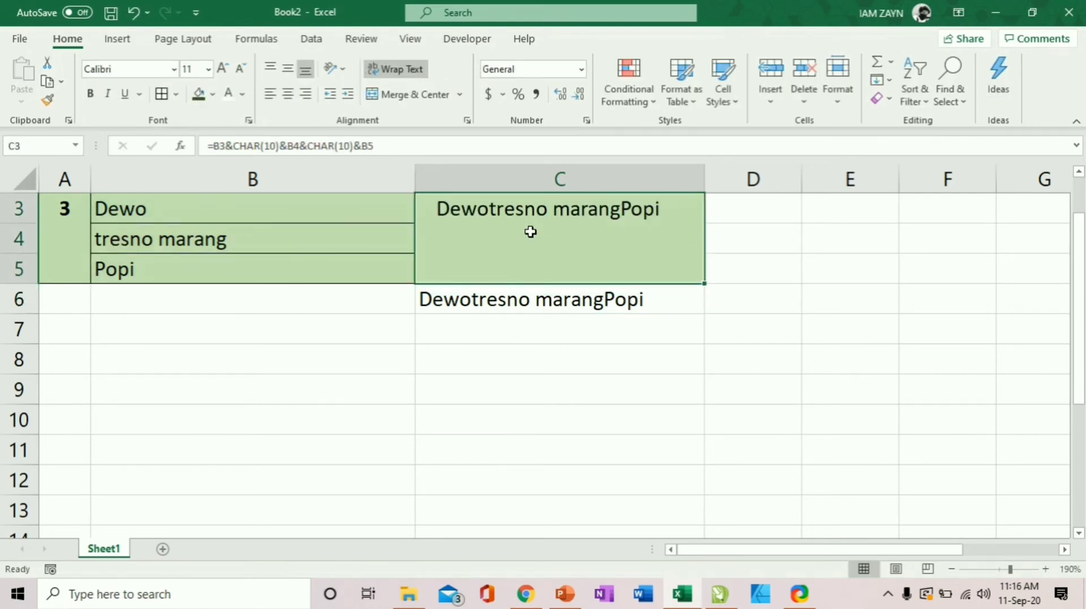
pyautogui.click(400, 70)
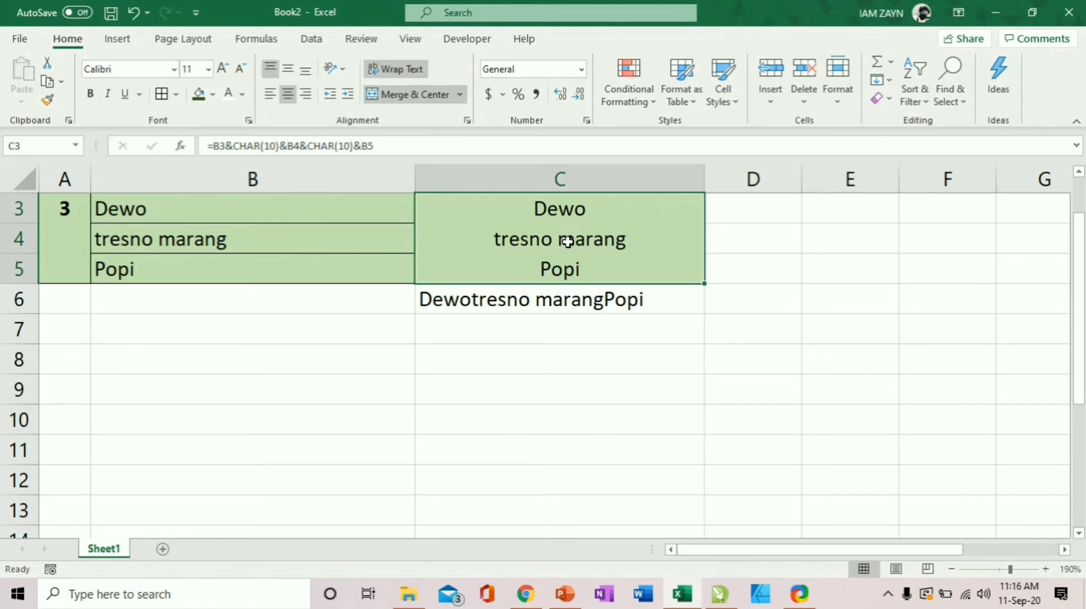
pyautogui.click(282, 96)
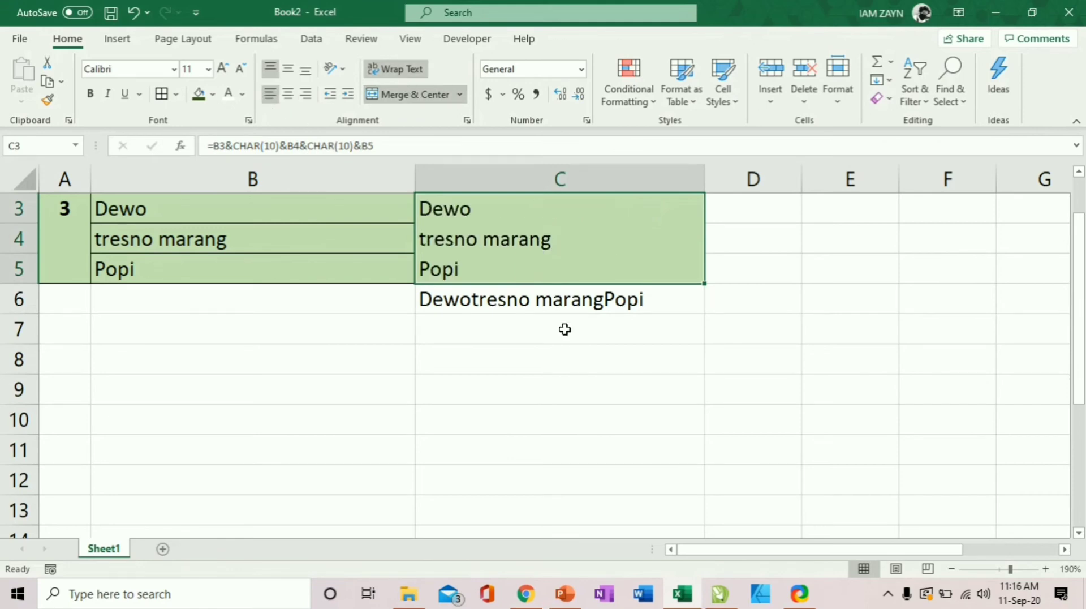
pyautogui.click(552, 300)
# - Edit C6 to =CONCATENATE(B3,CHAR(10),B4,CHAR(10),B5)
pyautogui.doubleClick(483, 298)
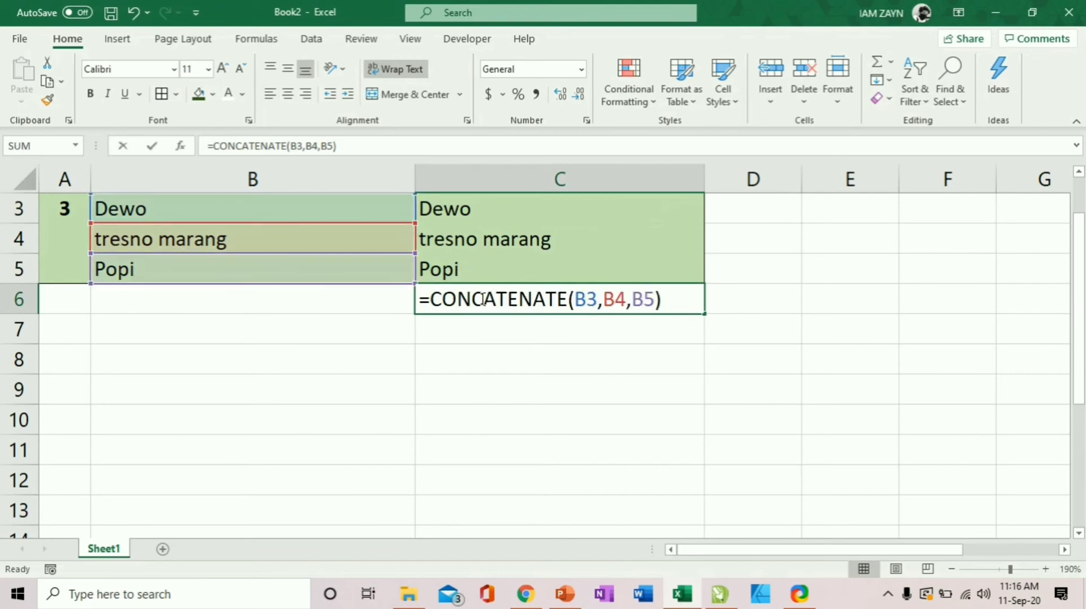
pyautogui.click(599, 300)
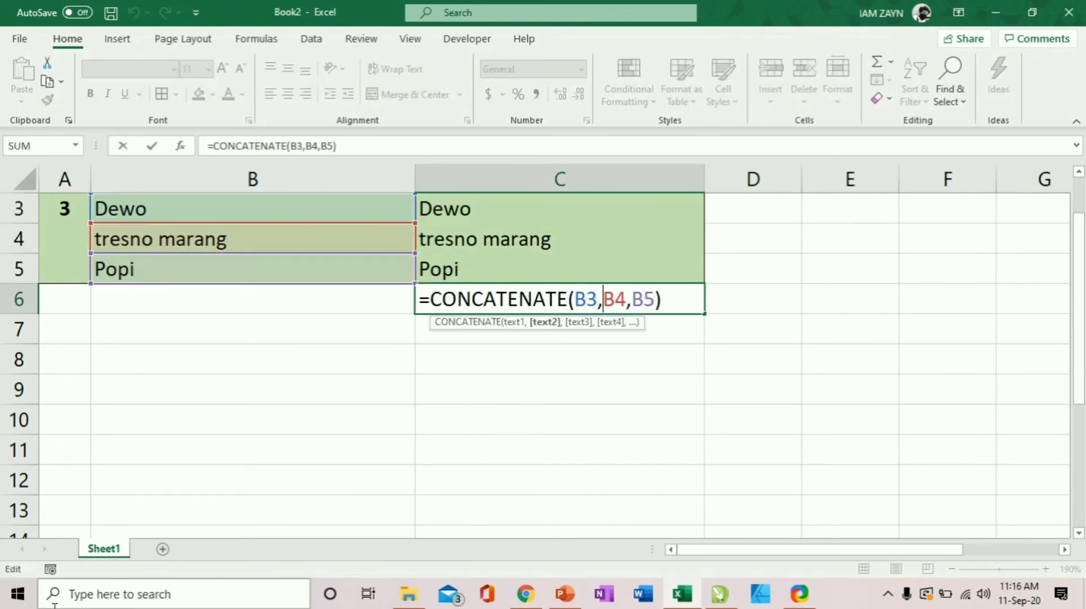
pyautogui.write('char')
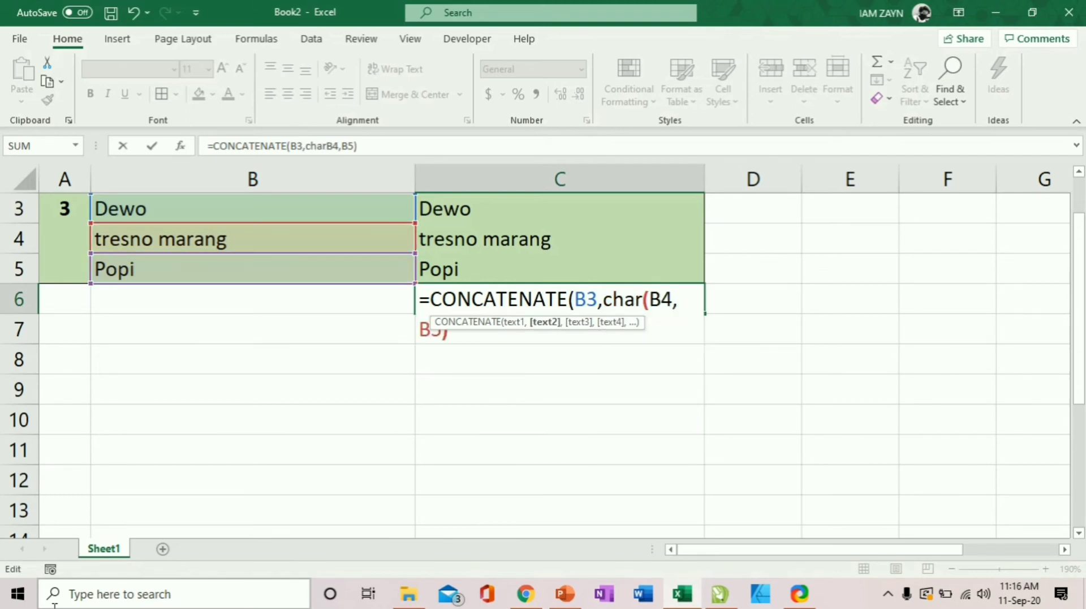
pyautogui.write('(')
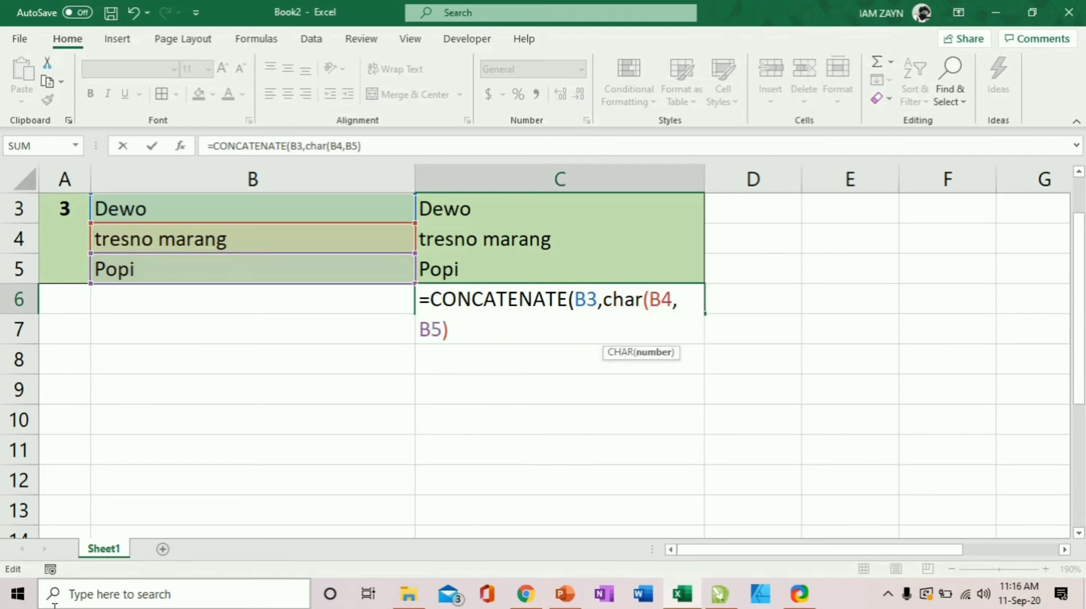
pyautogui.write('1')
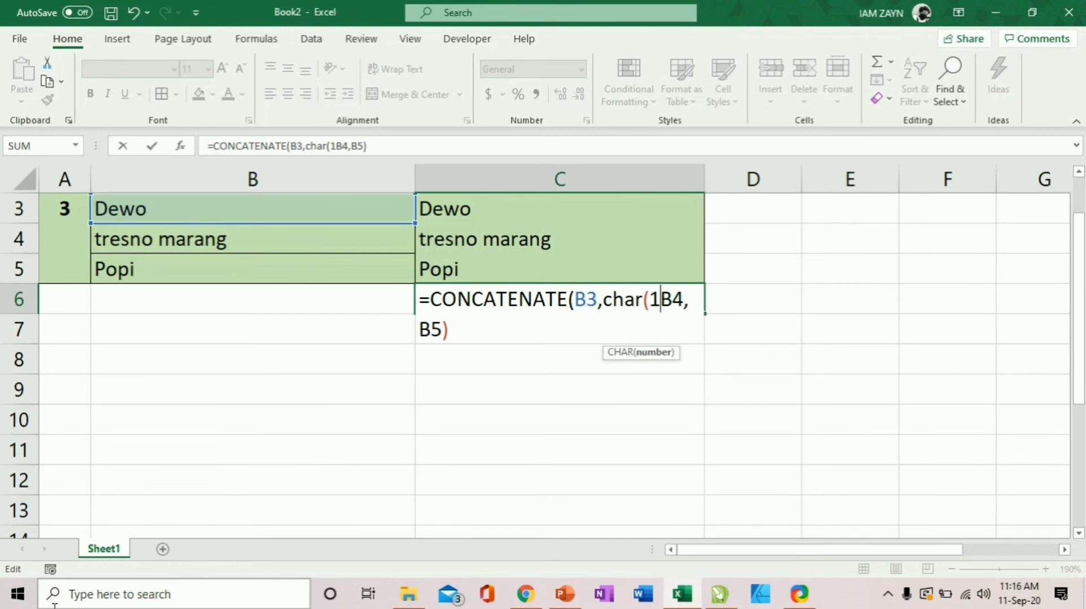
pyautogui.write('o')
pyautogui.press('BackSpace')
pyautogui.write('0)')
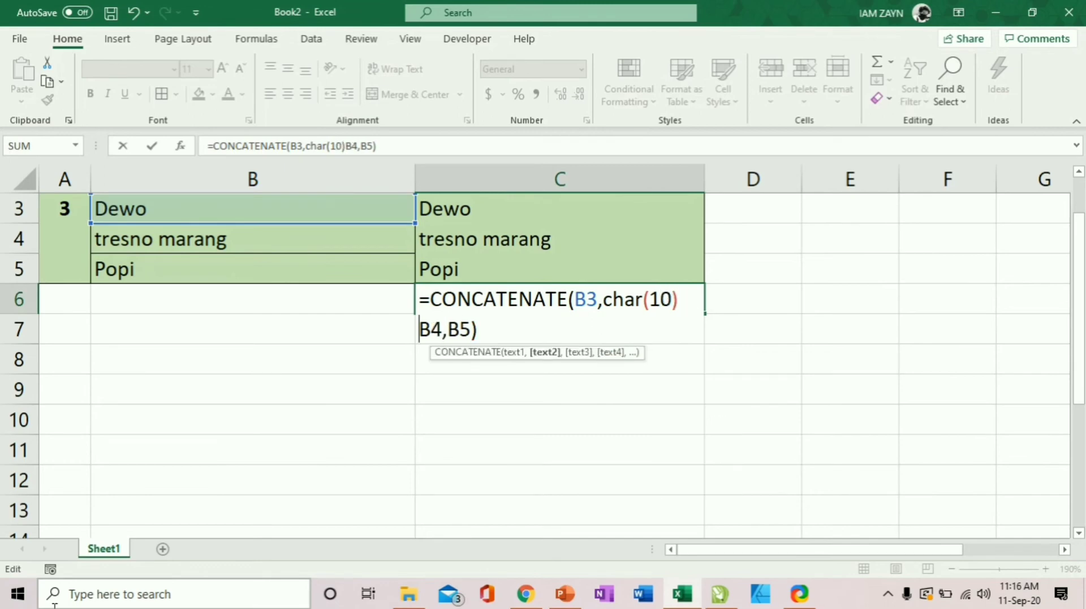
pyautogui.write(',')
pyautogui.press('Right')
pyautogui.press('Right')
pyautogui.press('Right')
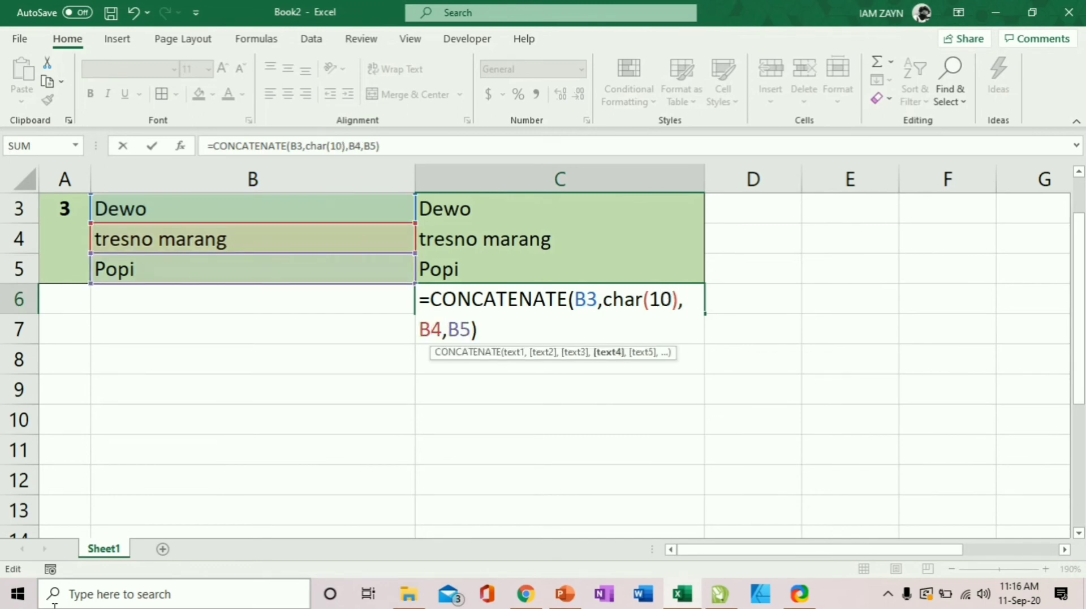
pyautogui.write('char(1')
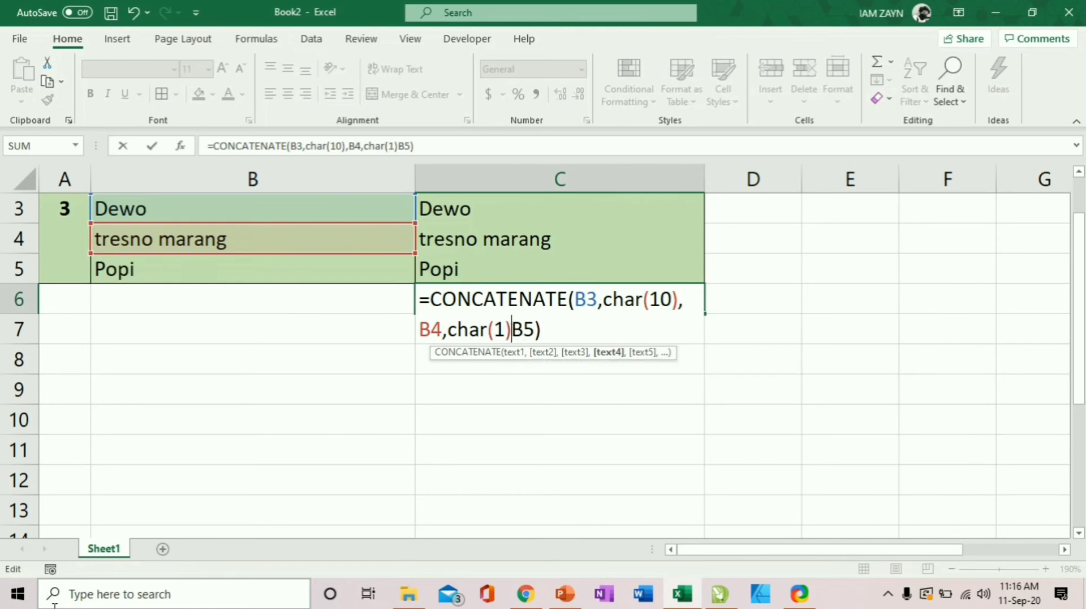
pyautogui.write('0),')
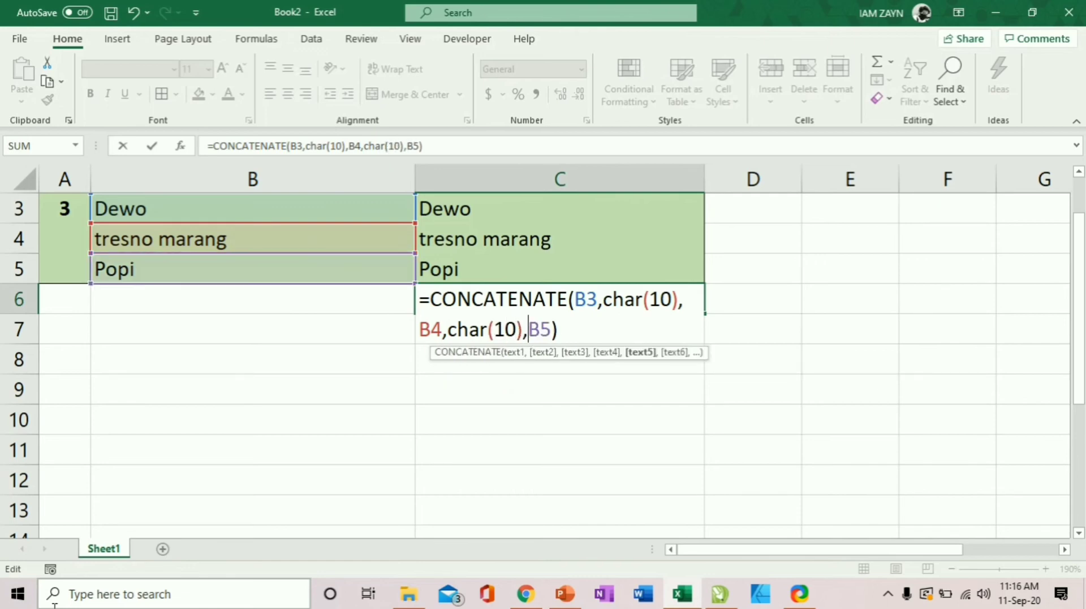
pyautogui.press('Return')
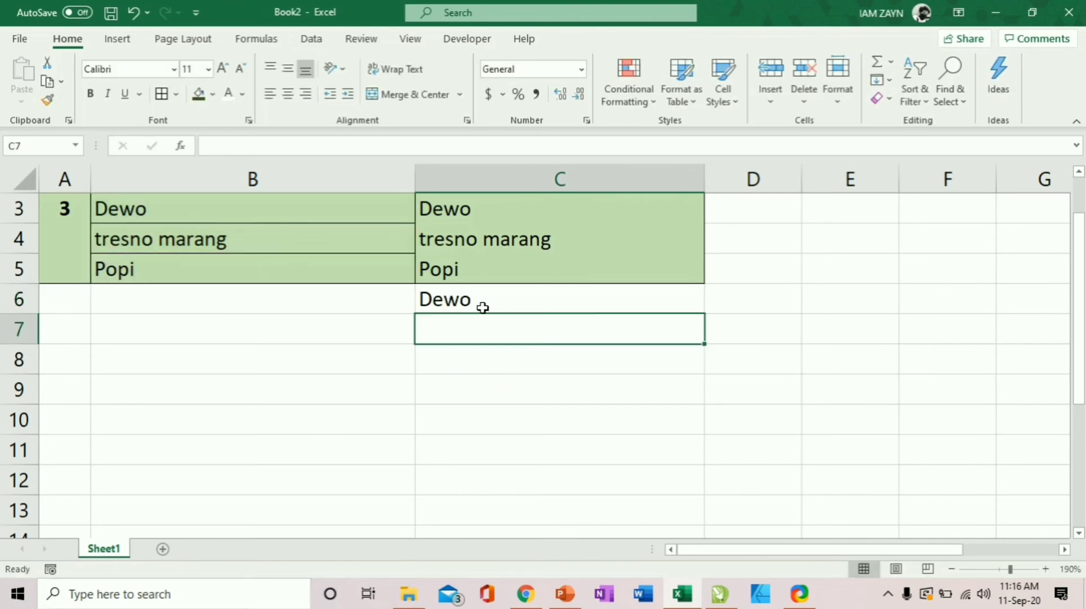
# - Autofit row 6 and toggle Wrap Text off and back on for C6
pyautogui.click(482, 304)
pyautogui.doubleClick(19, 312)
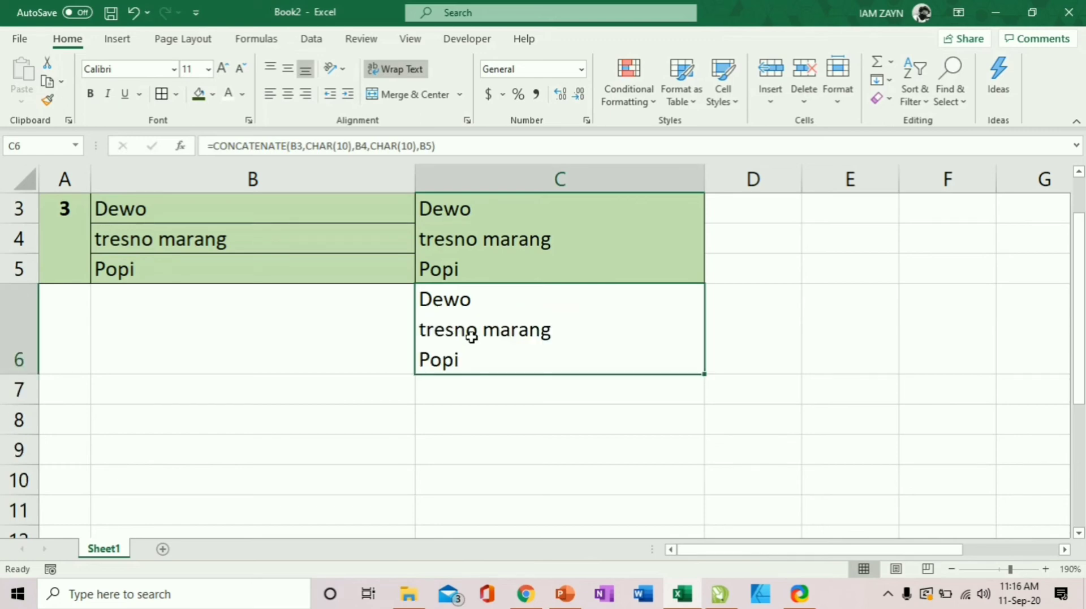
pyautogui.click(402, 68)
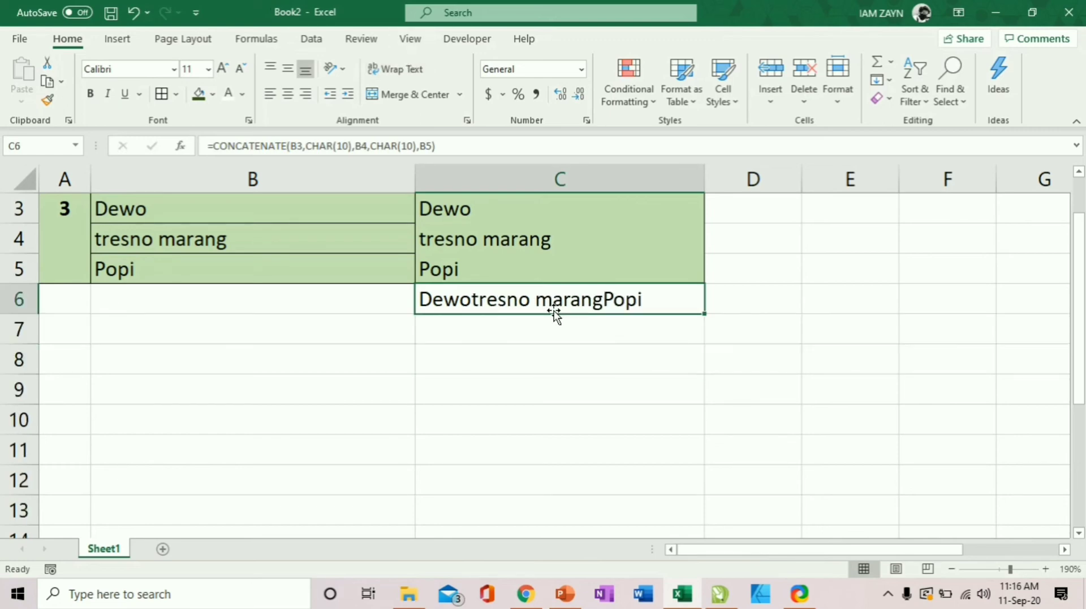
pyautogui.click(405, 74)
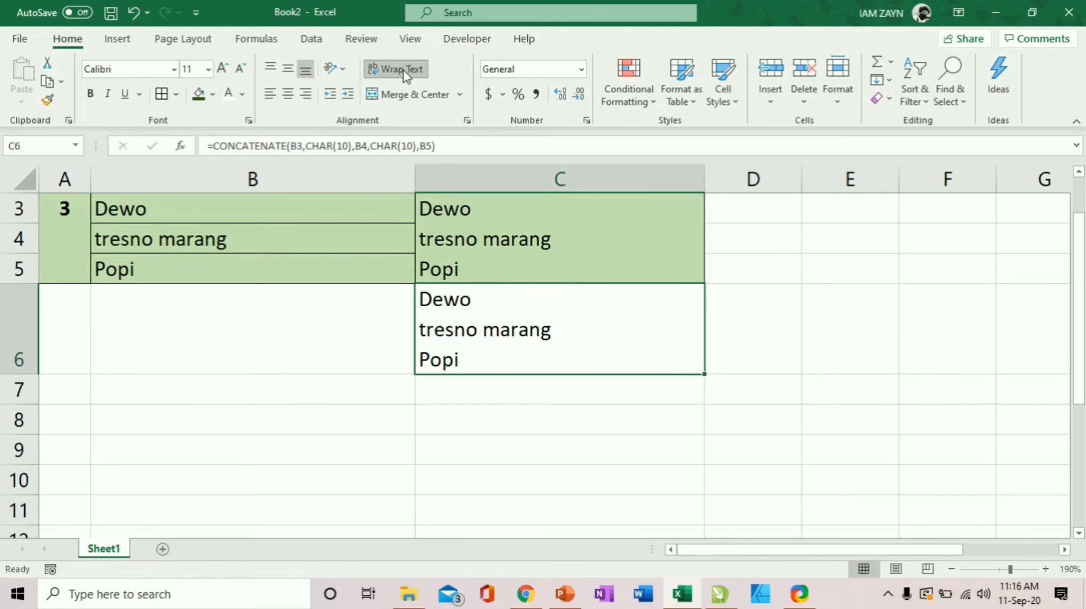
pyautogui.scroll(3, 486, 310)
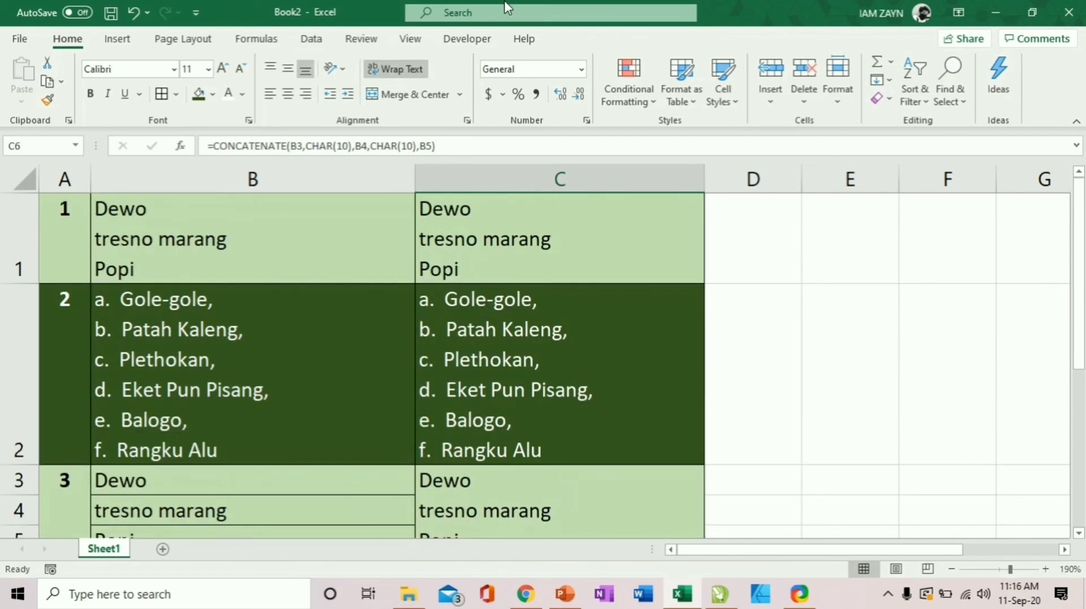
pyautogui.click(305, 231)
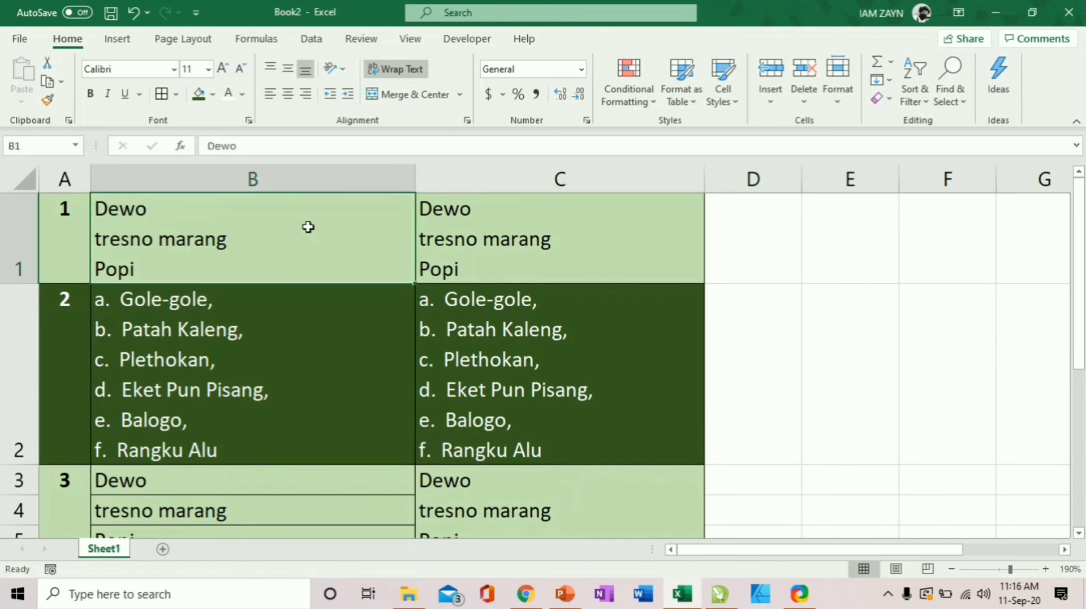
pyautogui.doubleClick(160, 209)
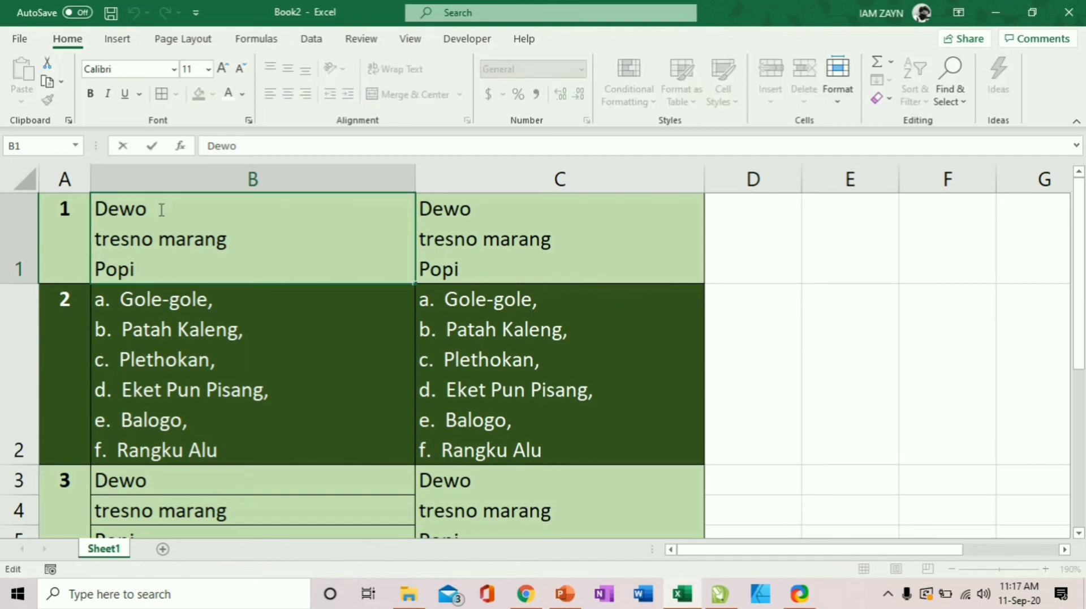
pyautogui.click(640, 225)
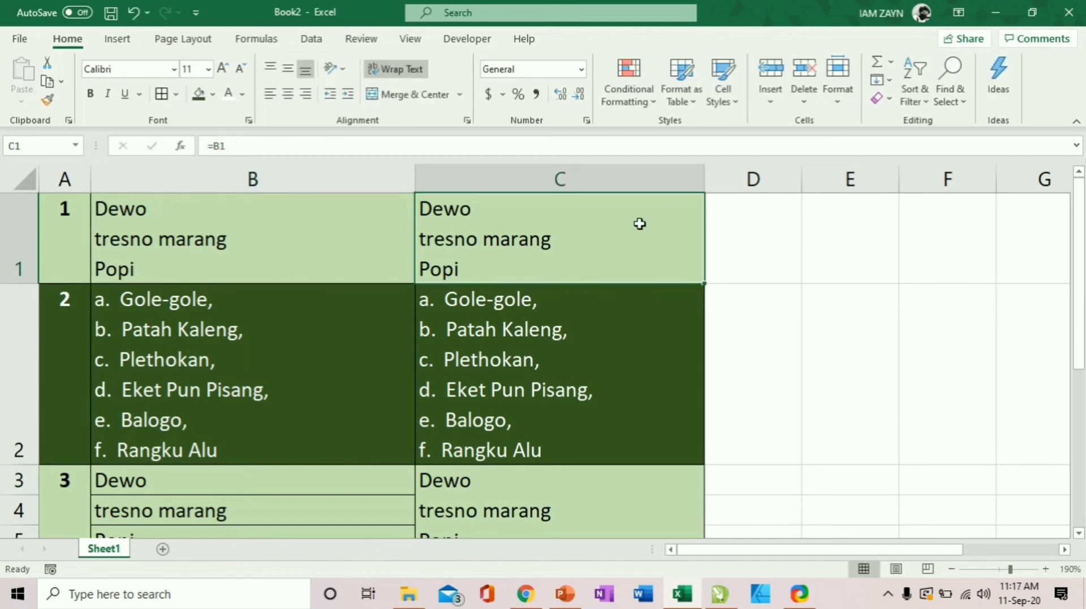
pyautogui.doubleClick(534, 229)
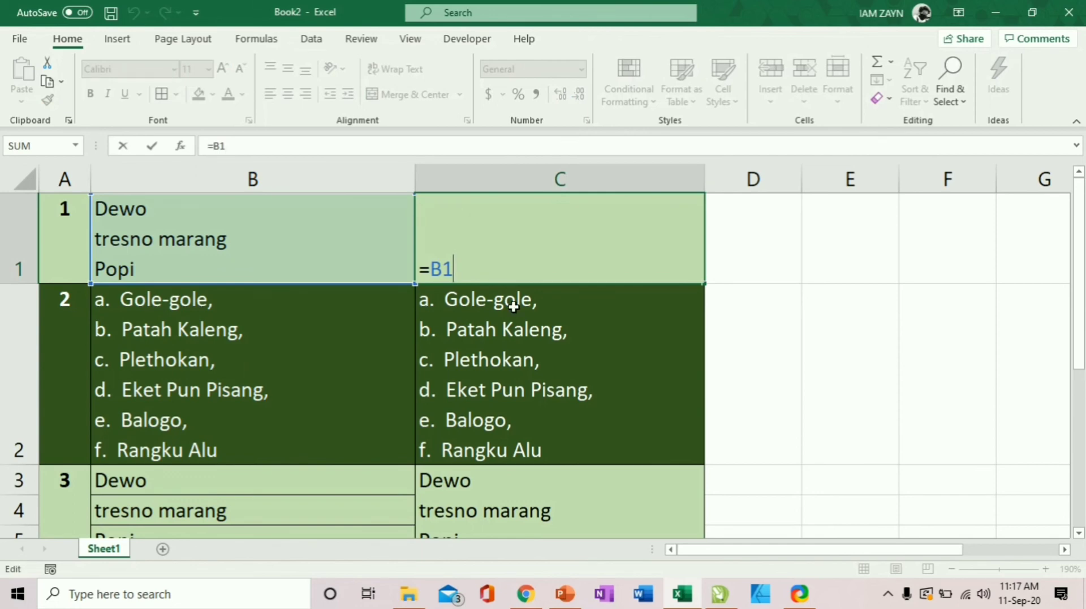
pyautogui.click(513, 306)
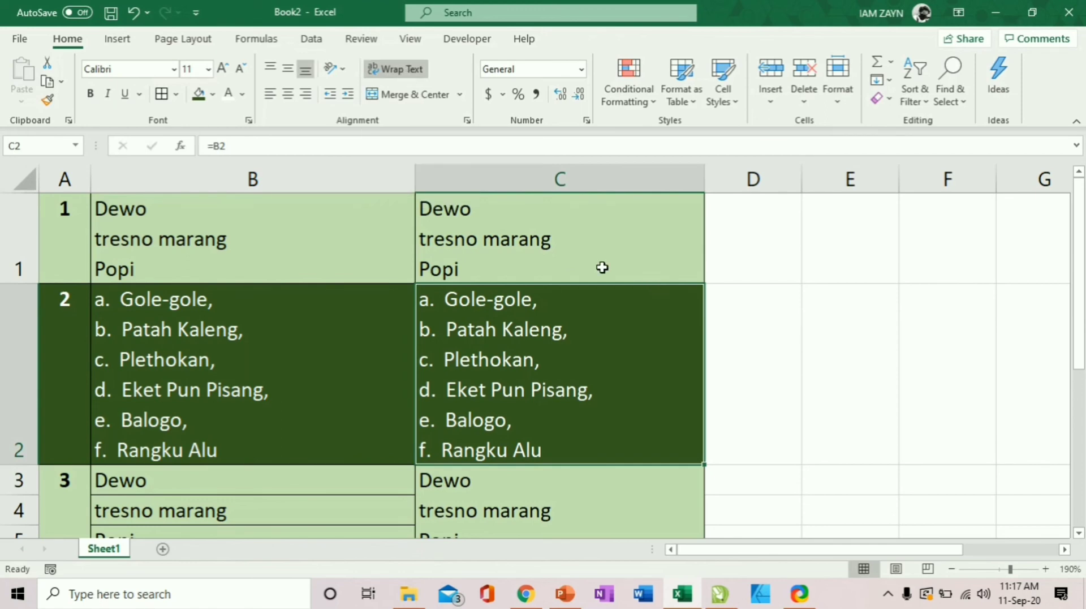
pyautogui.scroll(-1, 601, 267)
pyautogui.scroll(1, 602, 266)
pyautogui.click(521, 492)
pyautogui.press('Down')
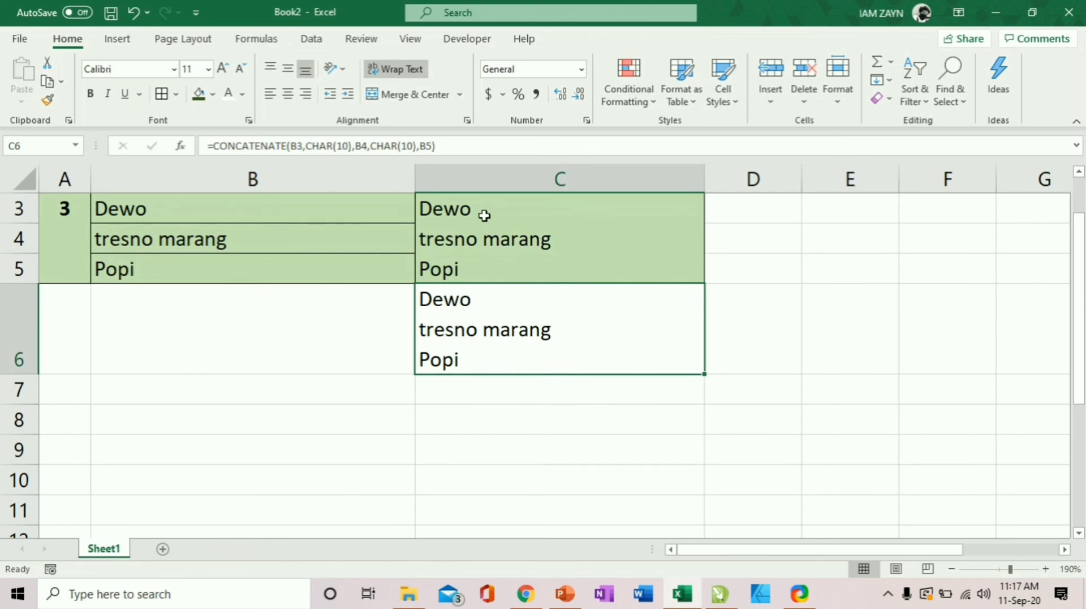
pyautogui.doubleClick(485, 216)
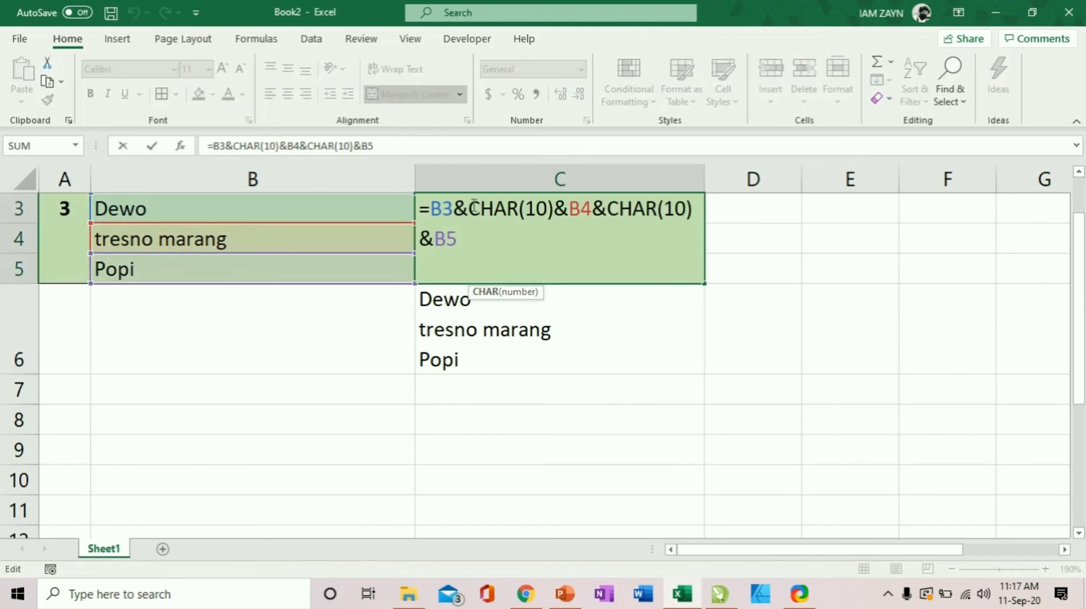
pyautogui.moveTo(469, 210); pyautogui.dragTo(554, 209)
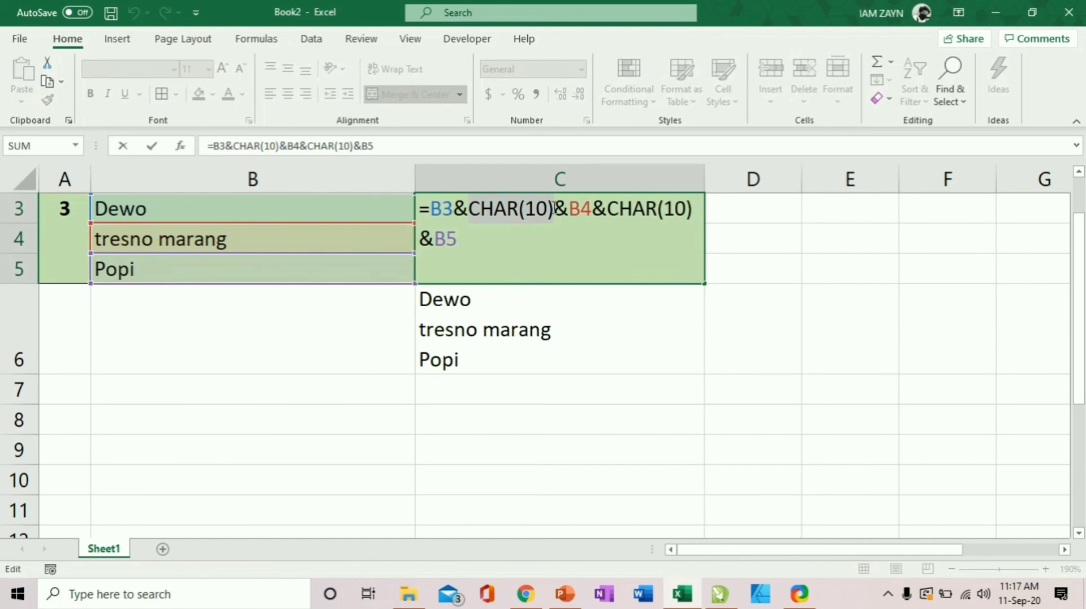
pyautogui.click(467, 210)
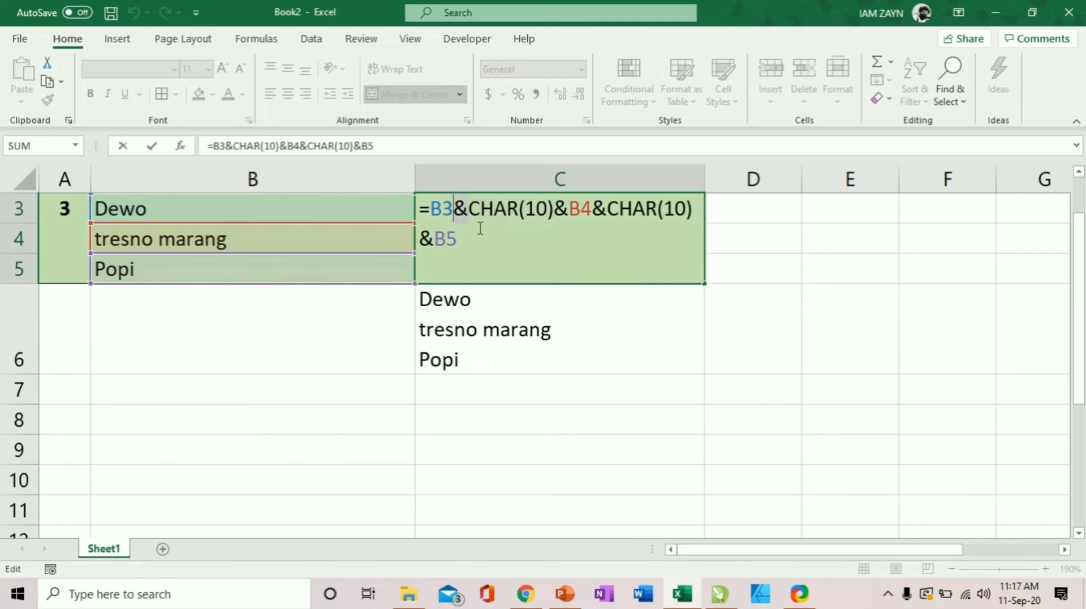
pyautogui.click(512, 329)
pyautogui.doubleClick(511, 329)
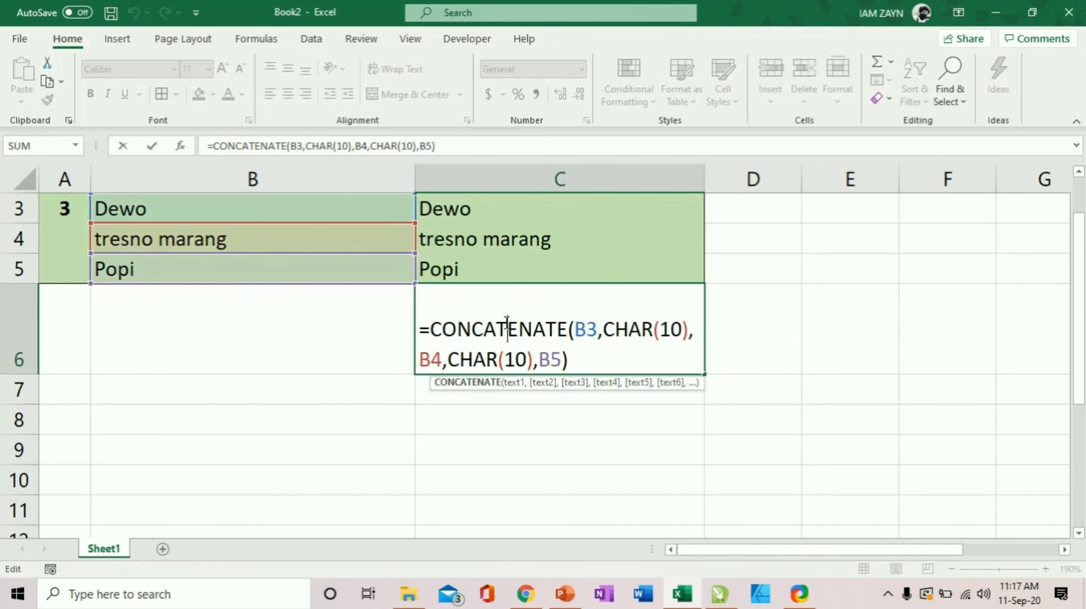
pyautogui.moveTo(432, 320); pyautogui.dragTo(568, 338)
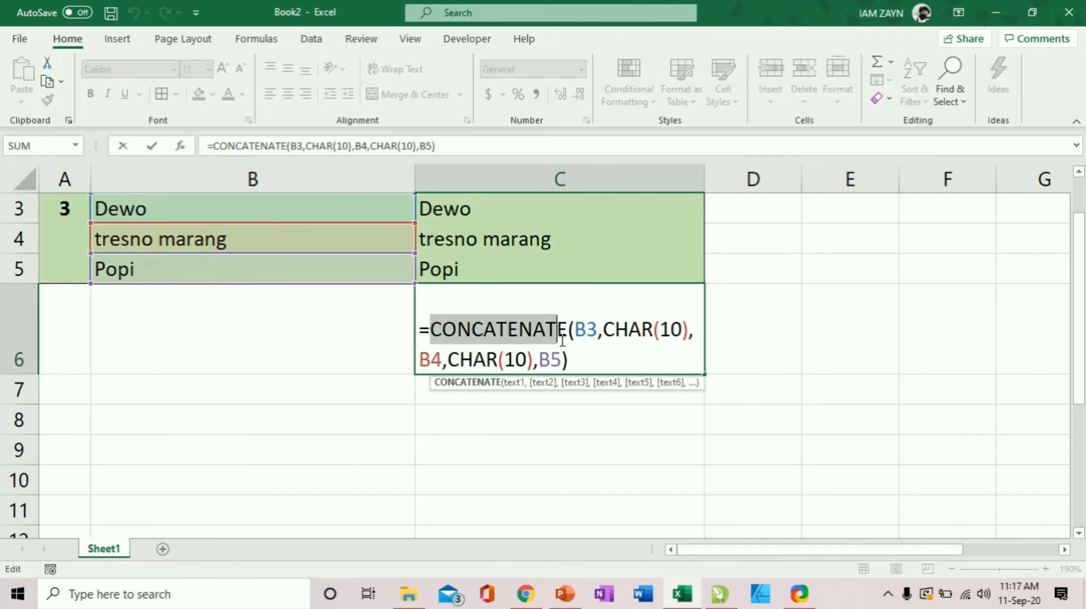